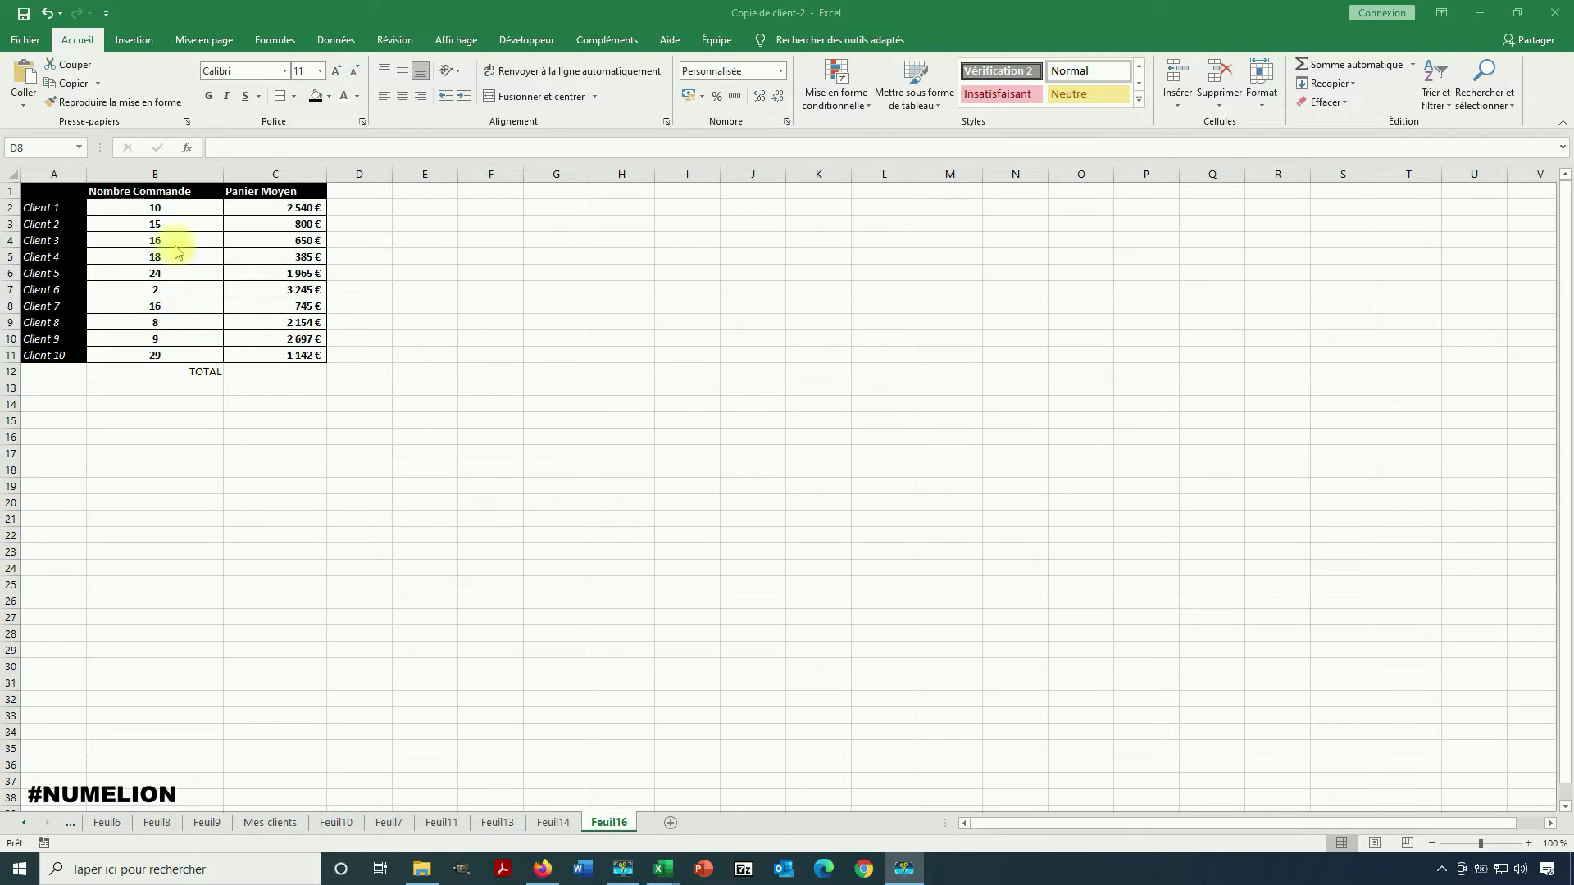
pyautogui.click(102, 210)
pyautogui.moveTo(49, 191); pyautogui.dragTo(306, 355)
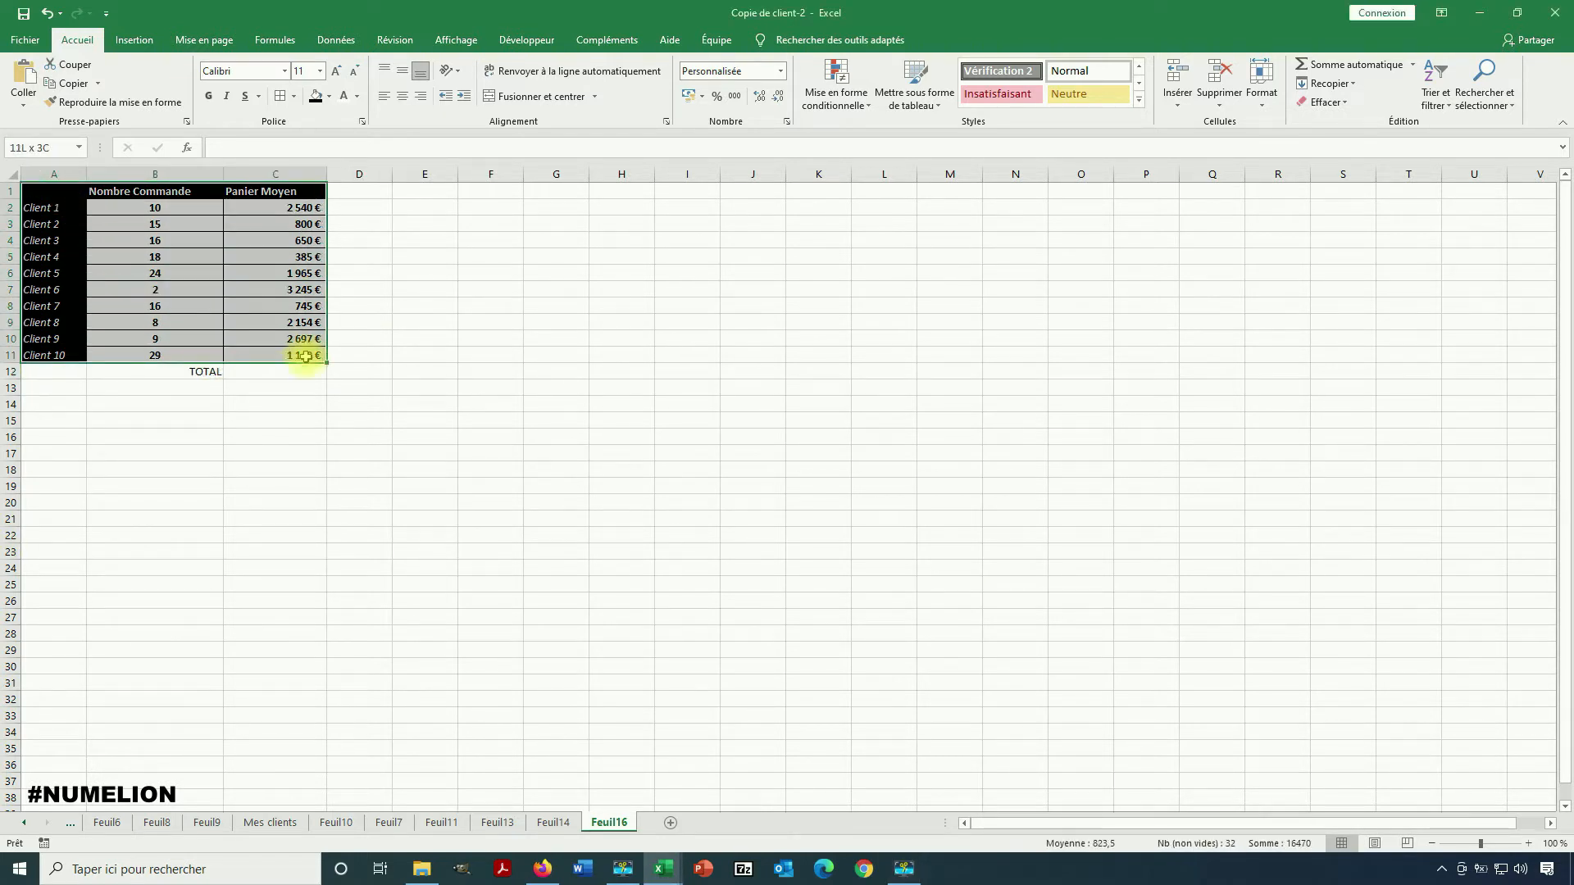
pyautogui.click(152, 209)
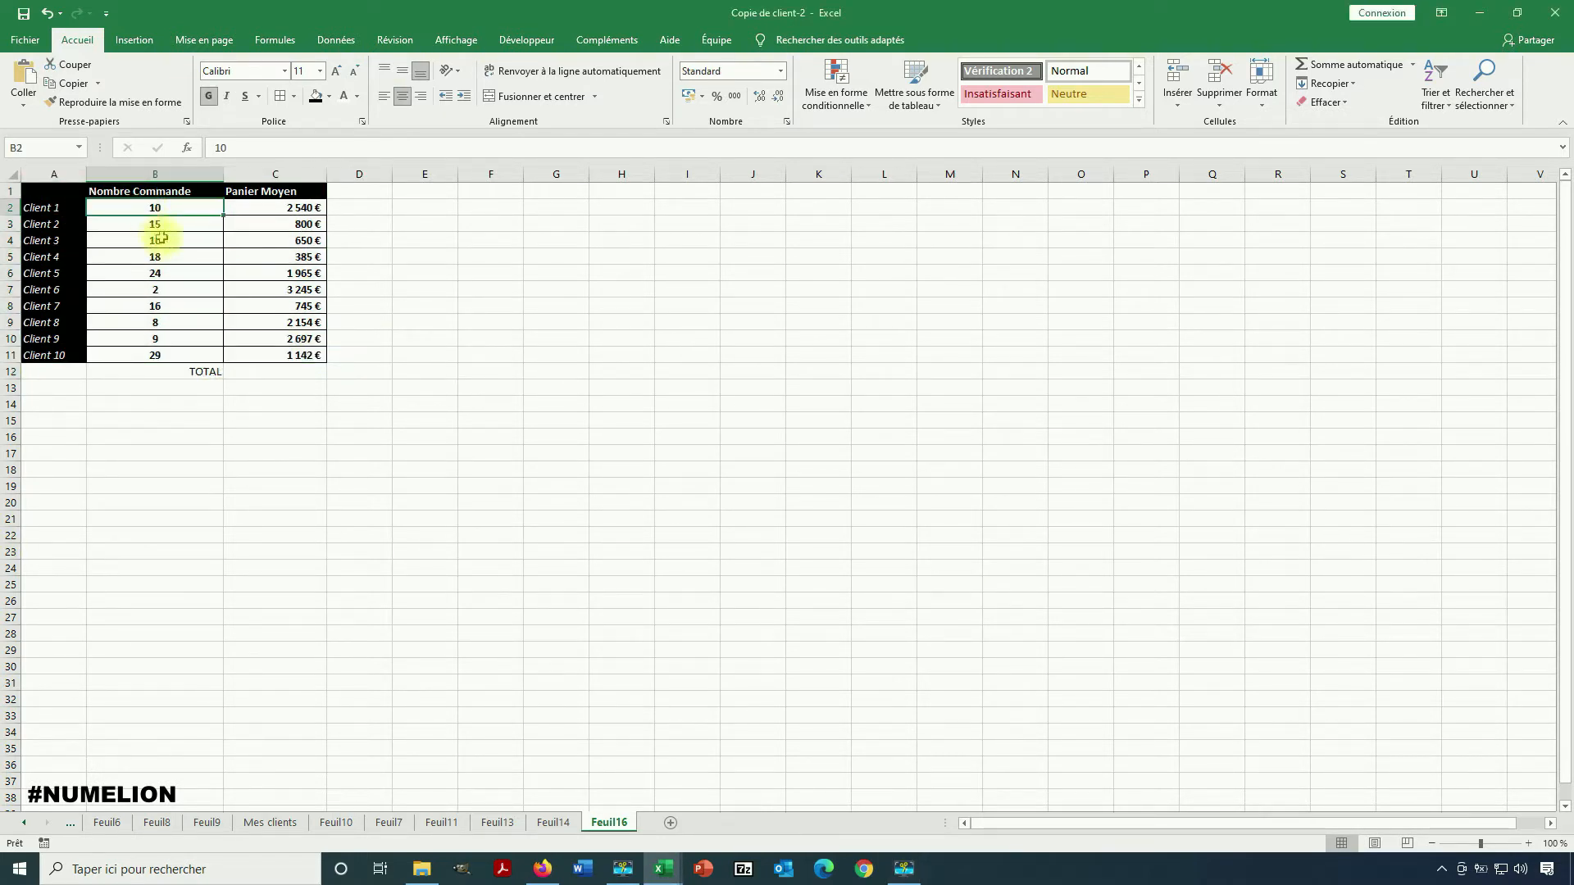
pyautogui.click(287, 210)
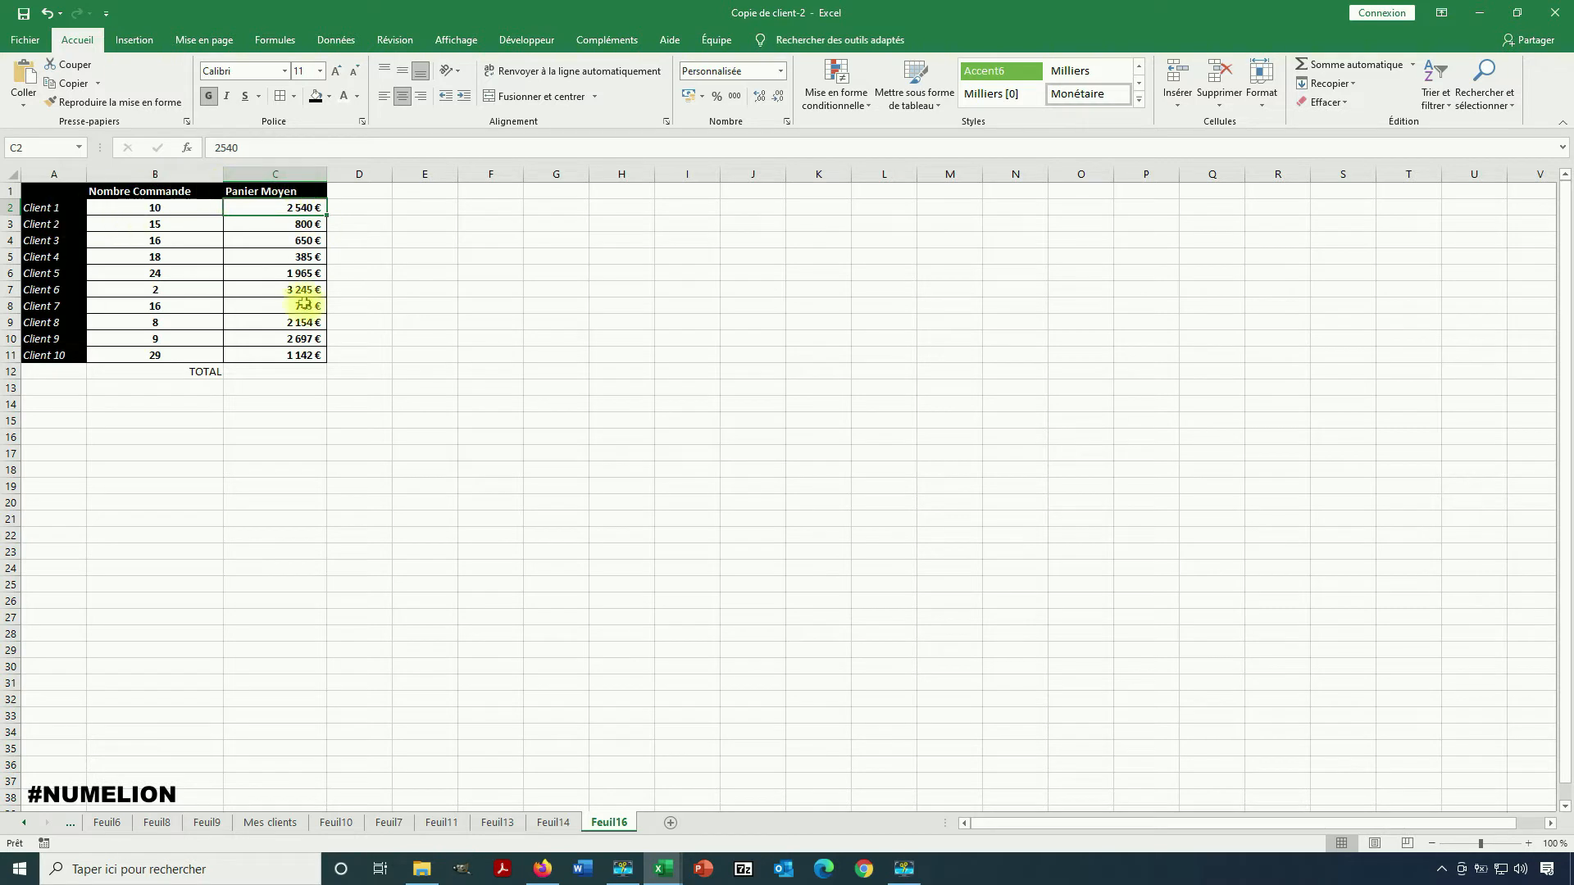
# Enter the formula =SOMMEPROD(B2:B11;C2:C11) in C12 to total order counts multiplied by average baskets
pyautogui.click(314, 377)
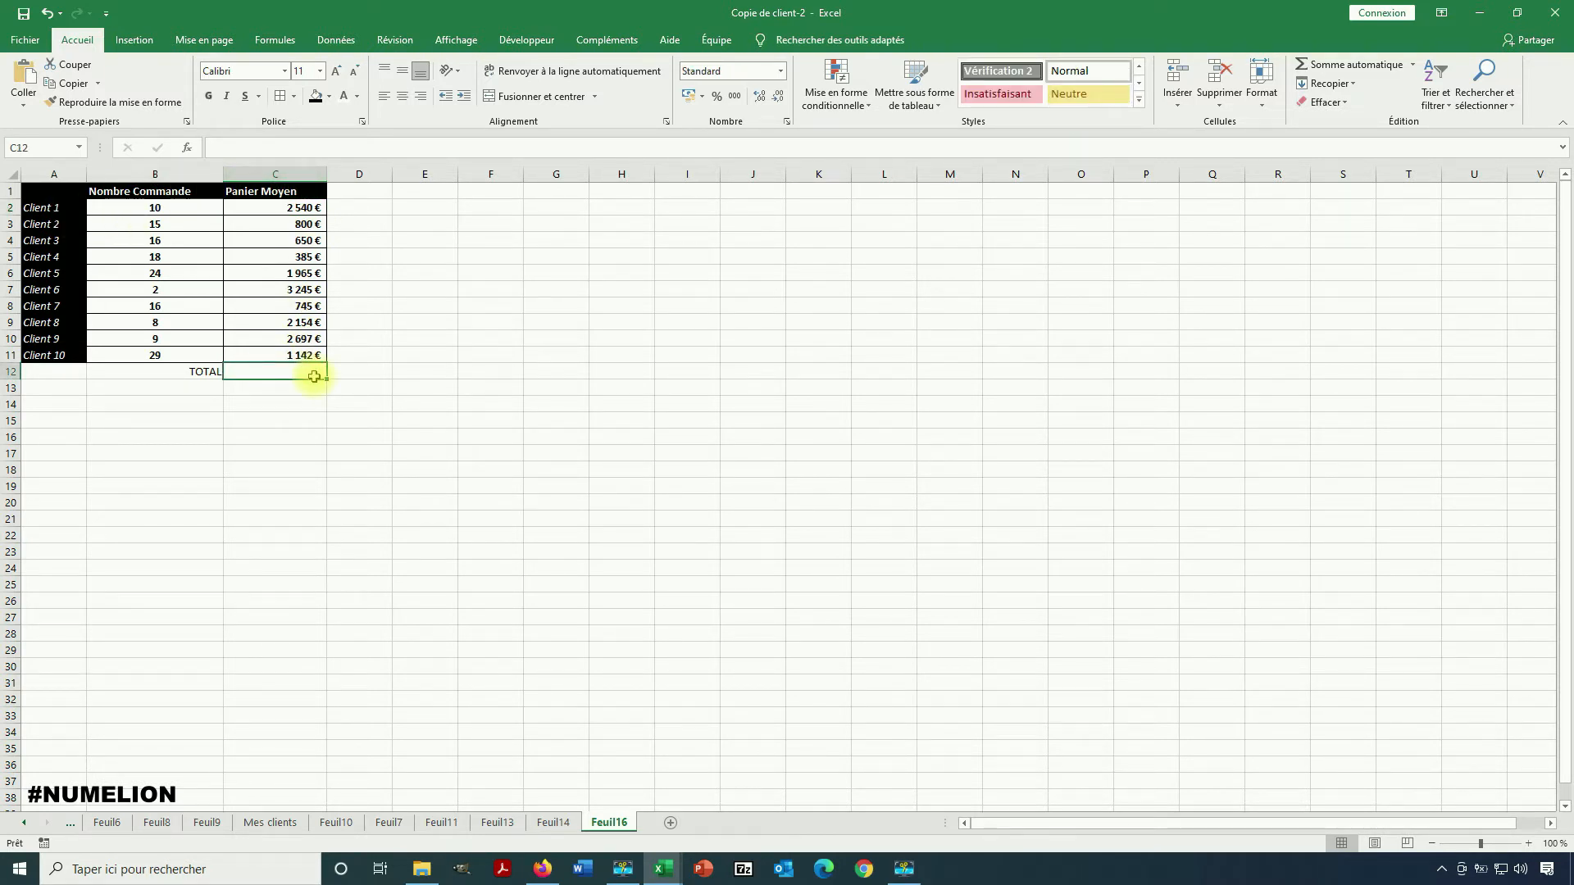
pyautogui.write('=')
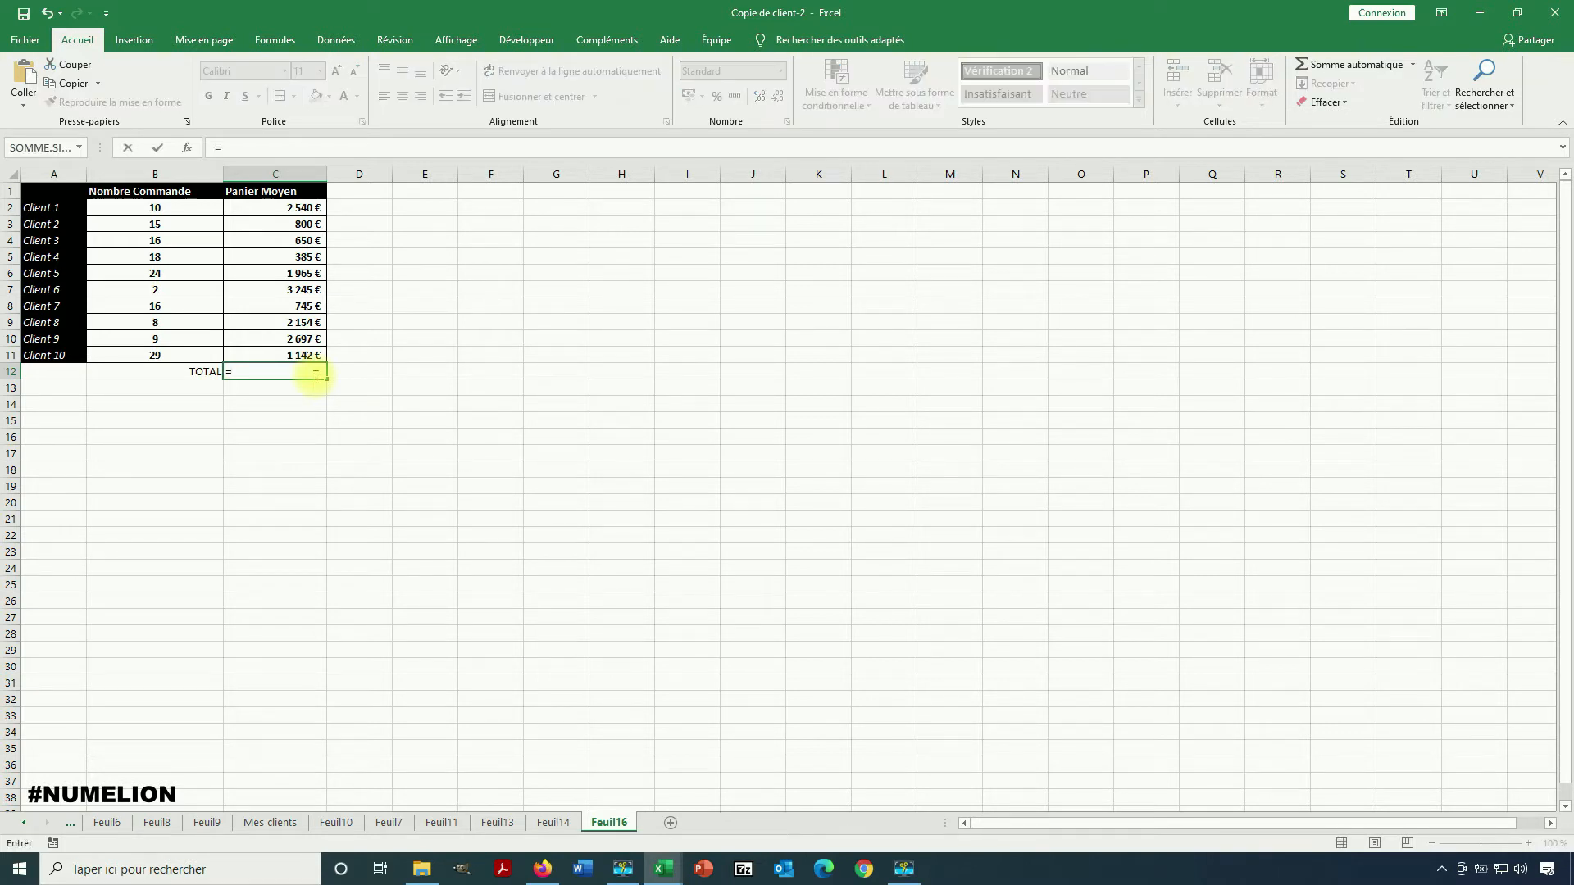
pyautogui.write('sommeprod')
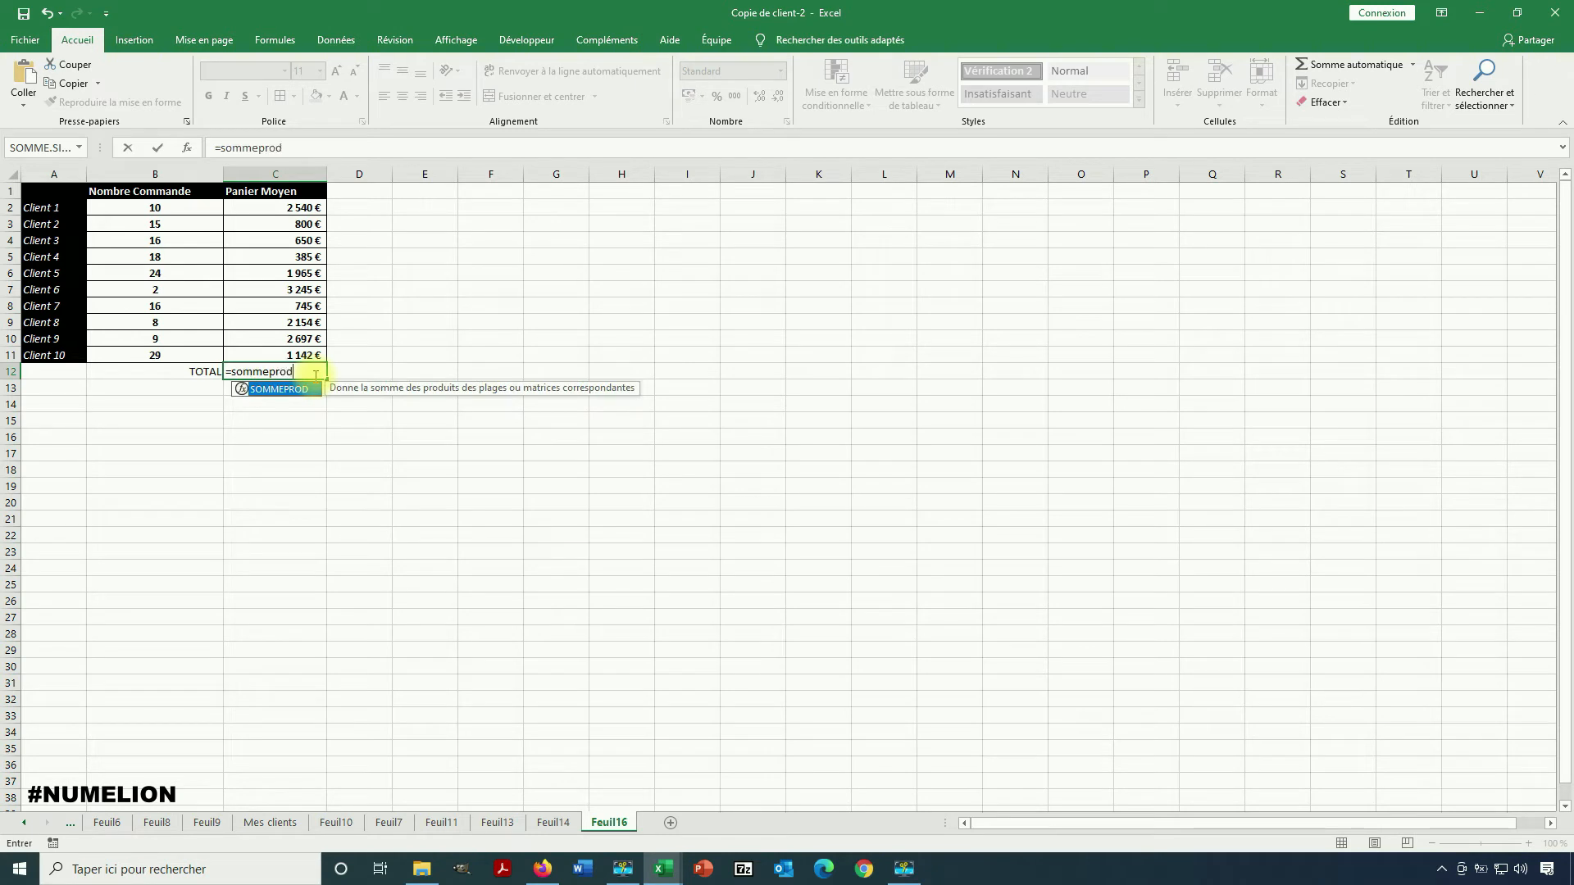
pyautogui.write('(')
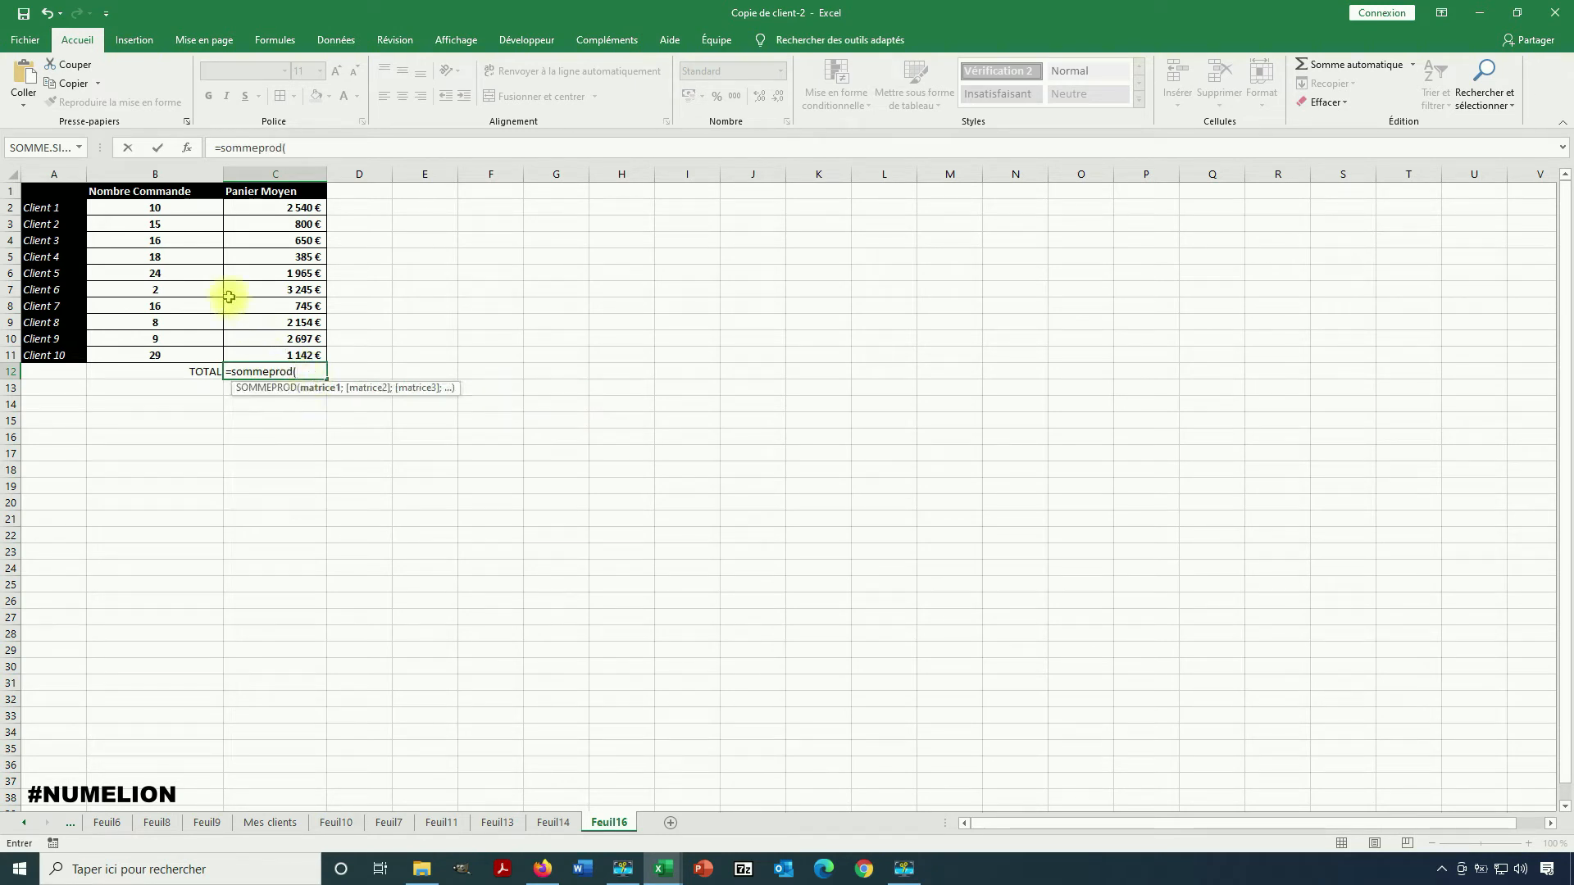
pyautogui.moveTo(156, 210); pyautogui.dragTo(193, 352)
pyautogui.write(';')
pyautogui.moveTo(298, 210); pyautogui.dragTo(305, 355)
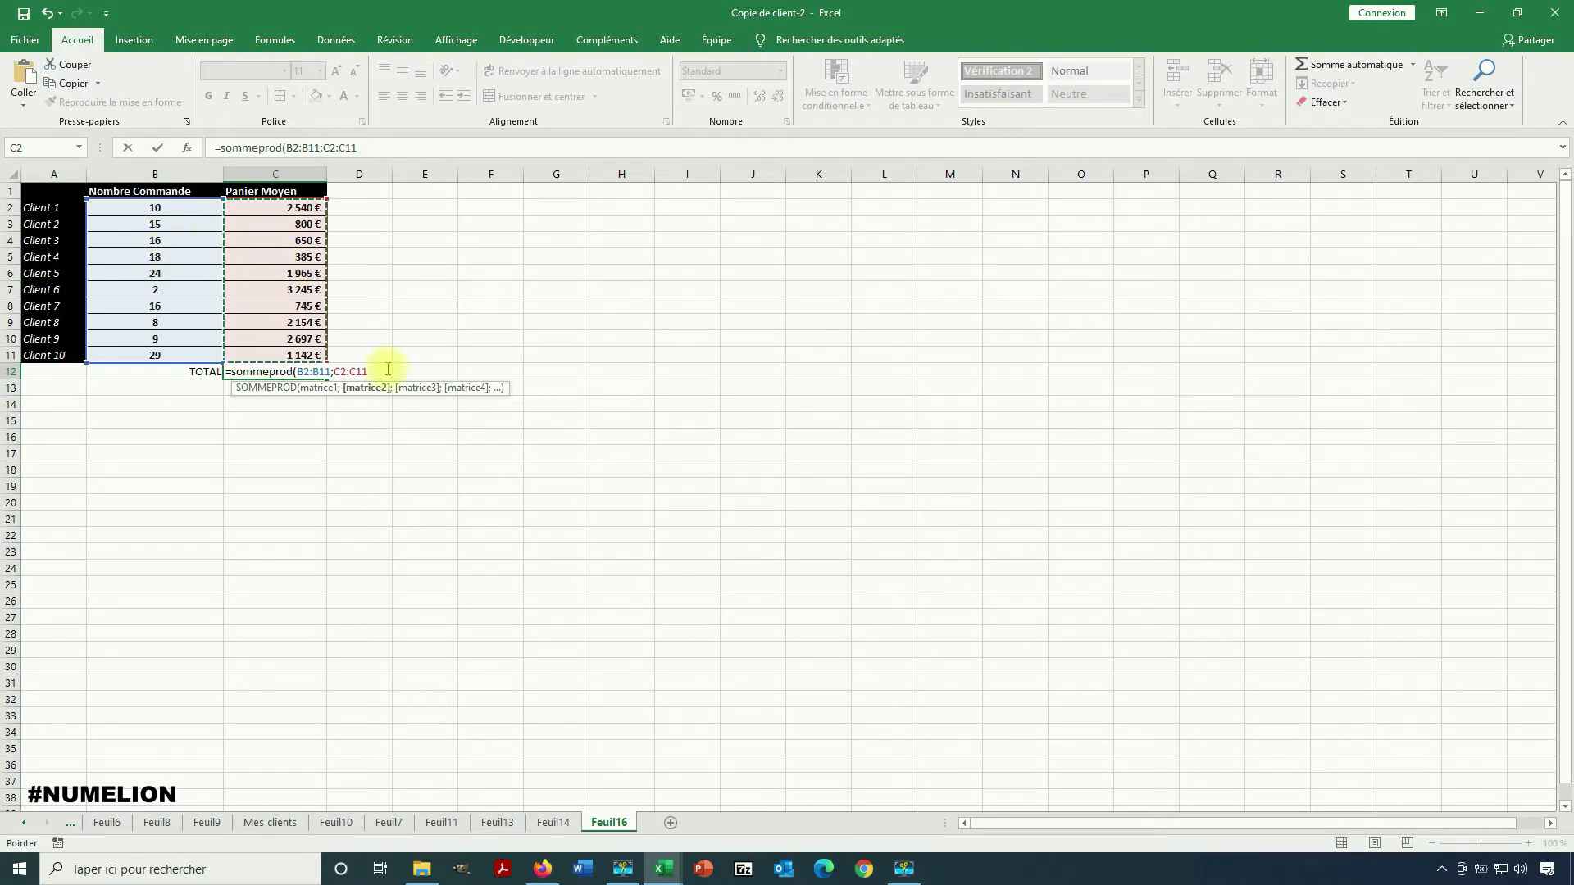
pyautogui.press('Return')
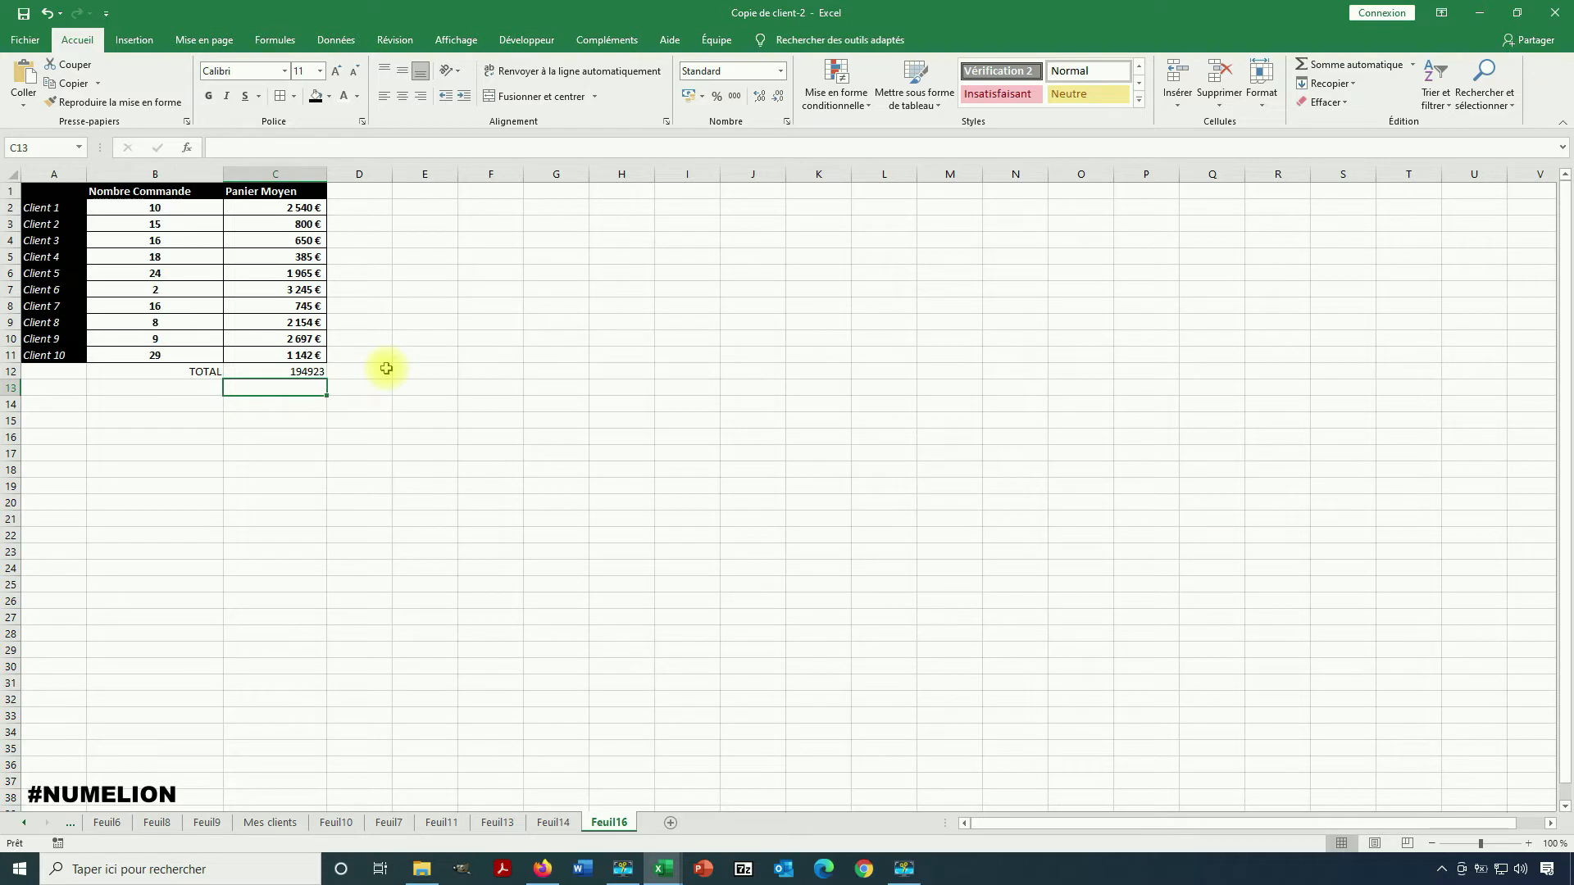
# Format the total in C12 as an accounting amount in euros
pyautogui.click(291, 372)
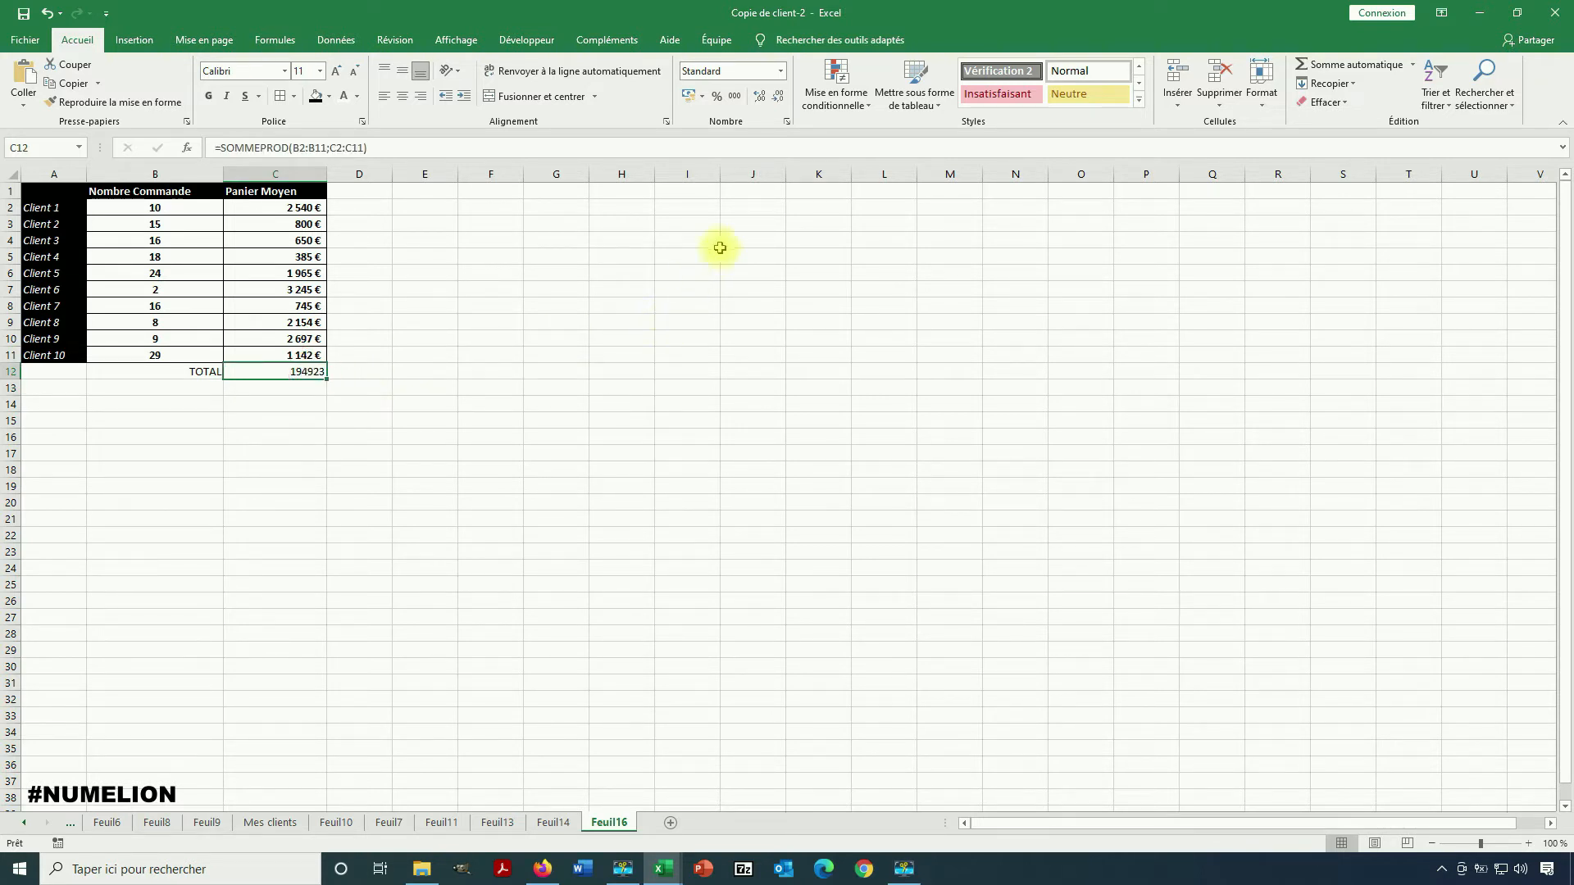
pyautogui.click(691, 95)
pyautogui.click(214, 390)
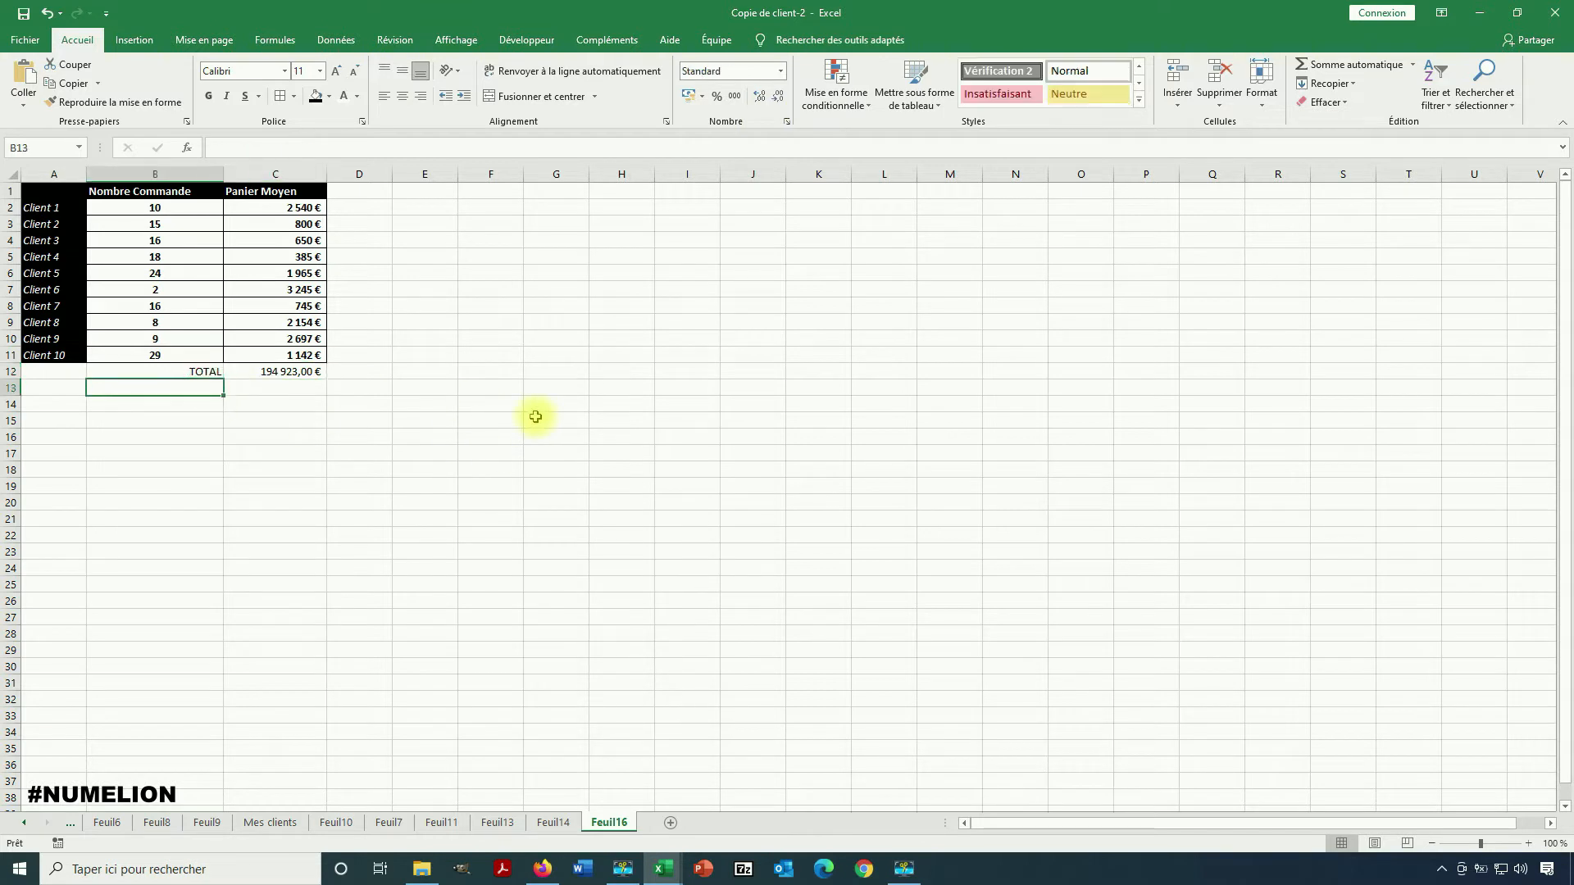
# Start a SOMMEPROD formula in C13 that multiplies (B2:B11) by (C2:C11), each range in its own parentheses, followed by a multiplication sign
pyautogui.click(317, 387)
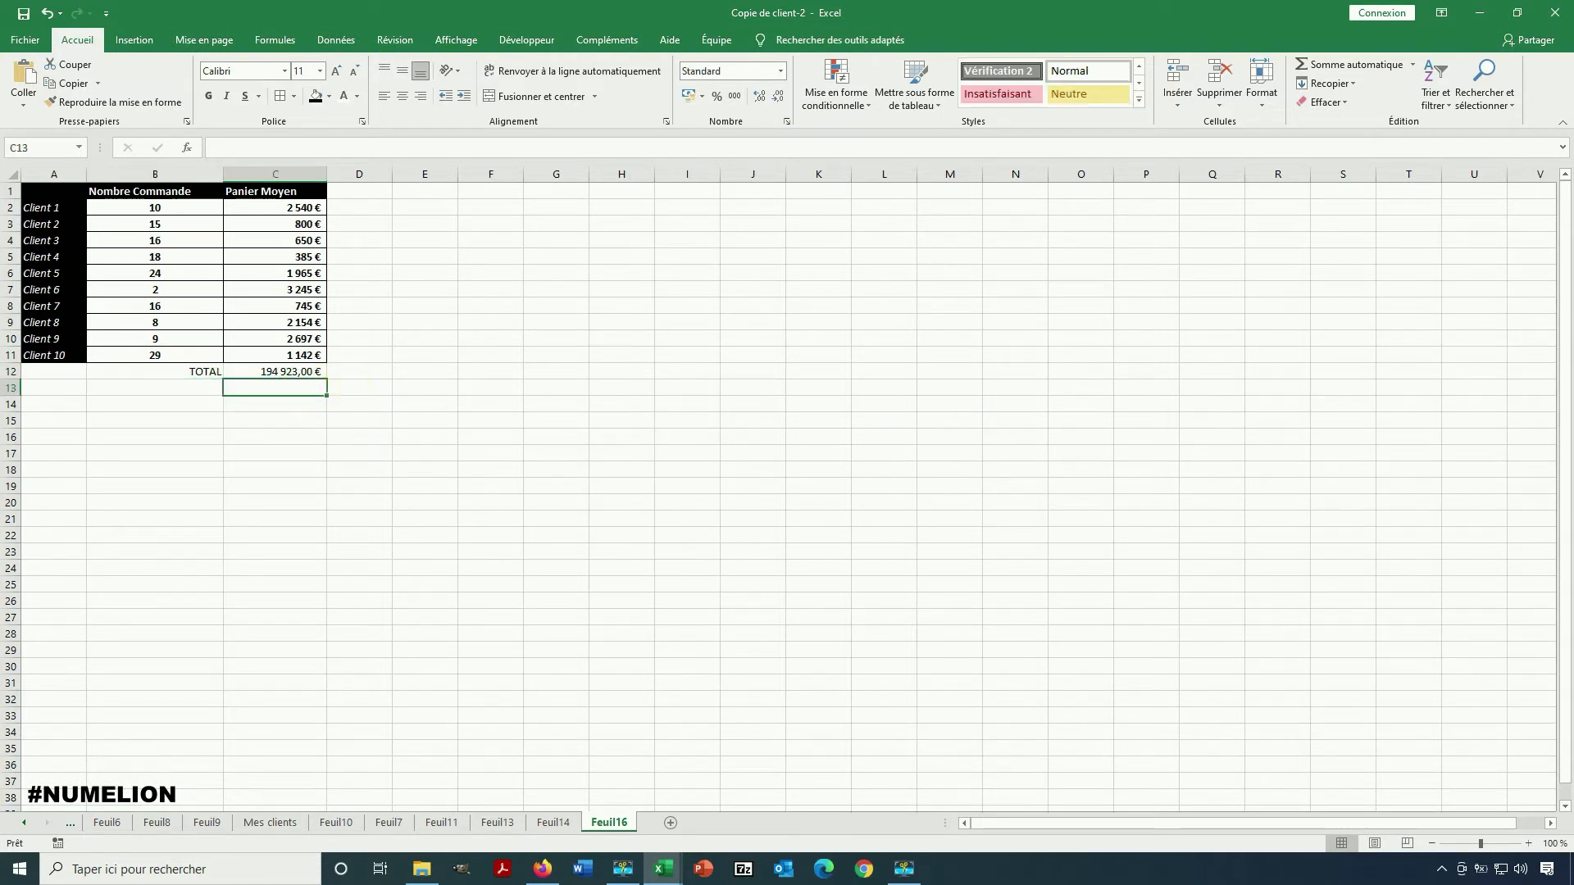
pyautogui.click(286, 389)
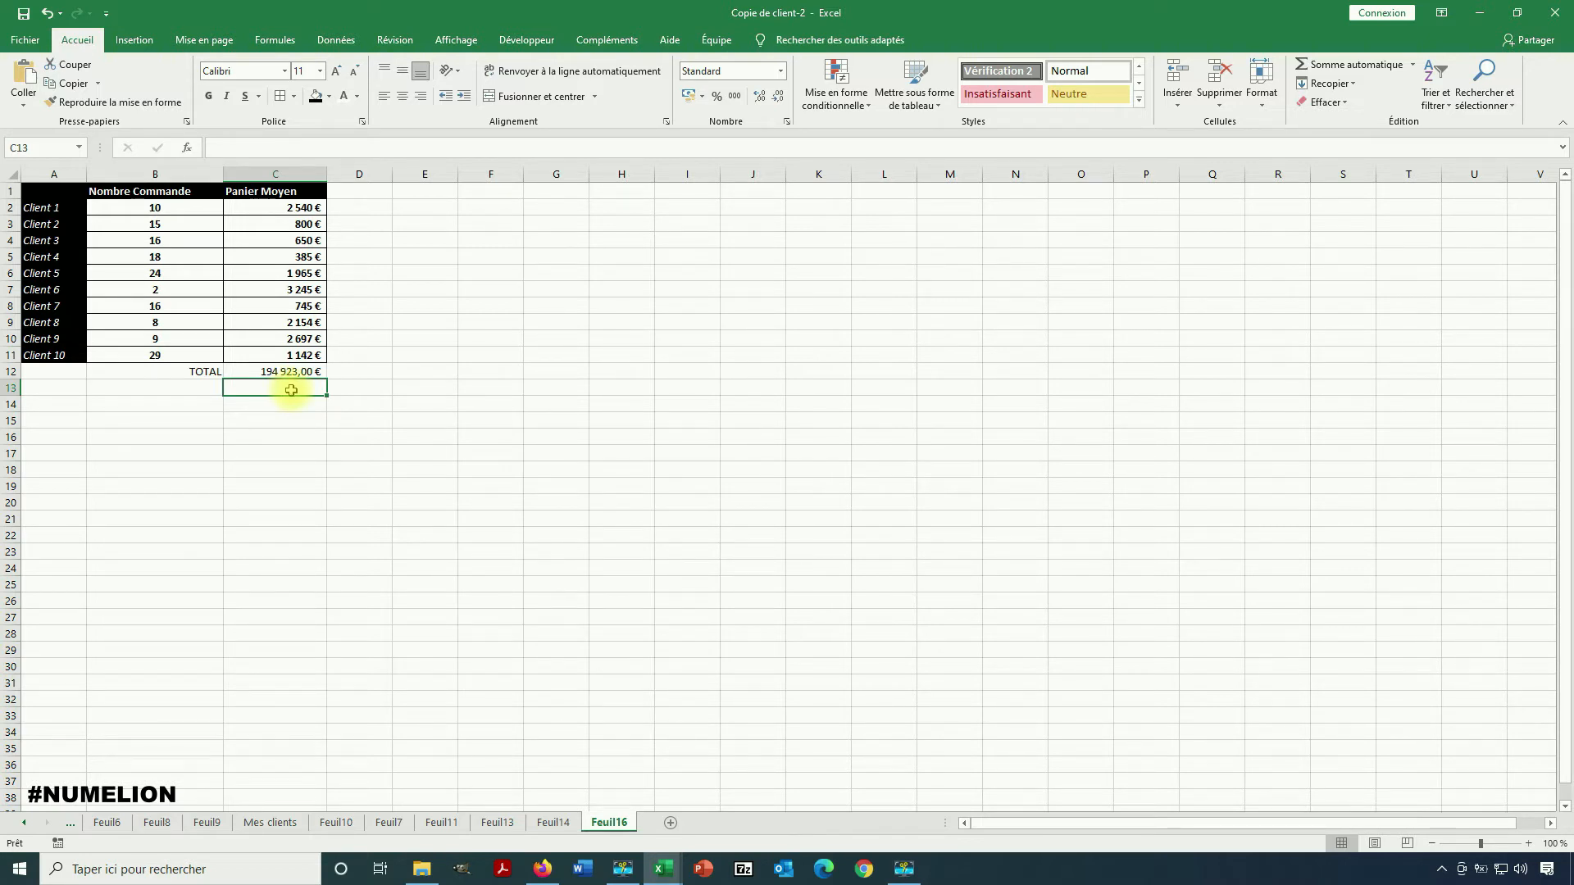
pyautogui.write('=SOMME')
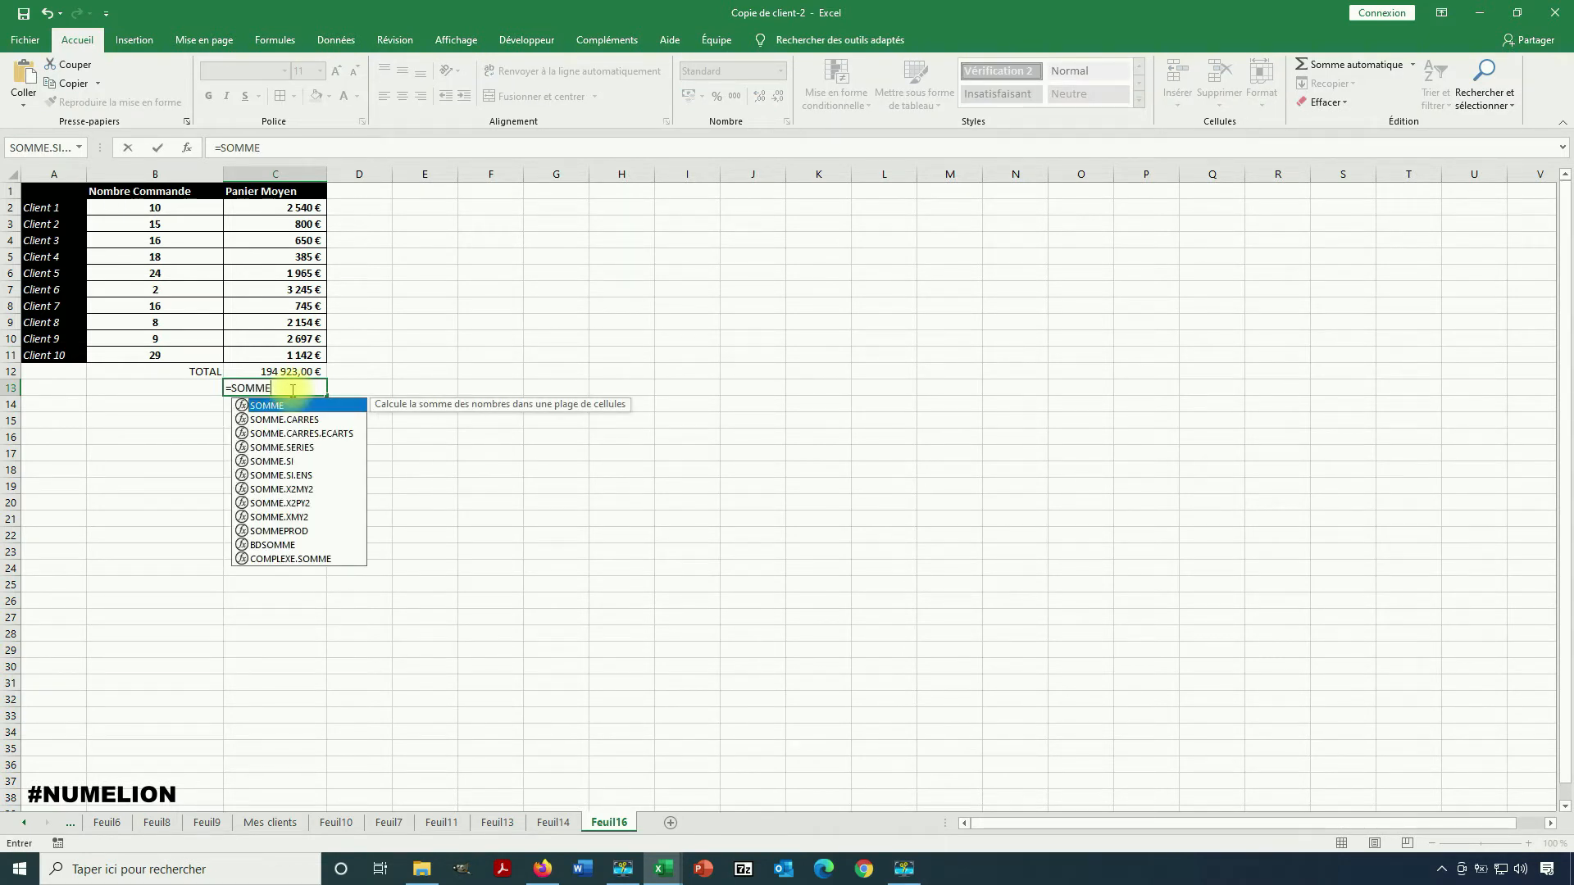
pyautogui.write('PROD(')
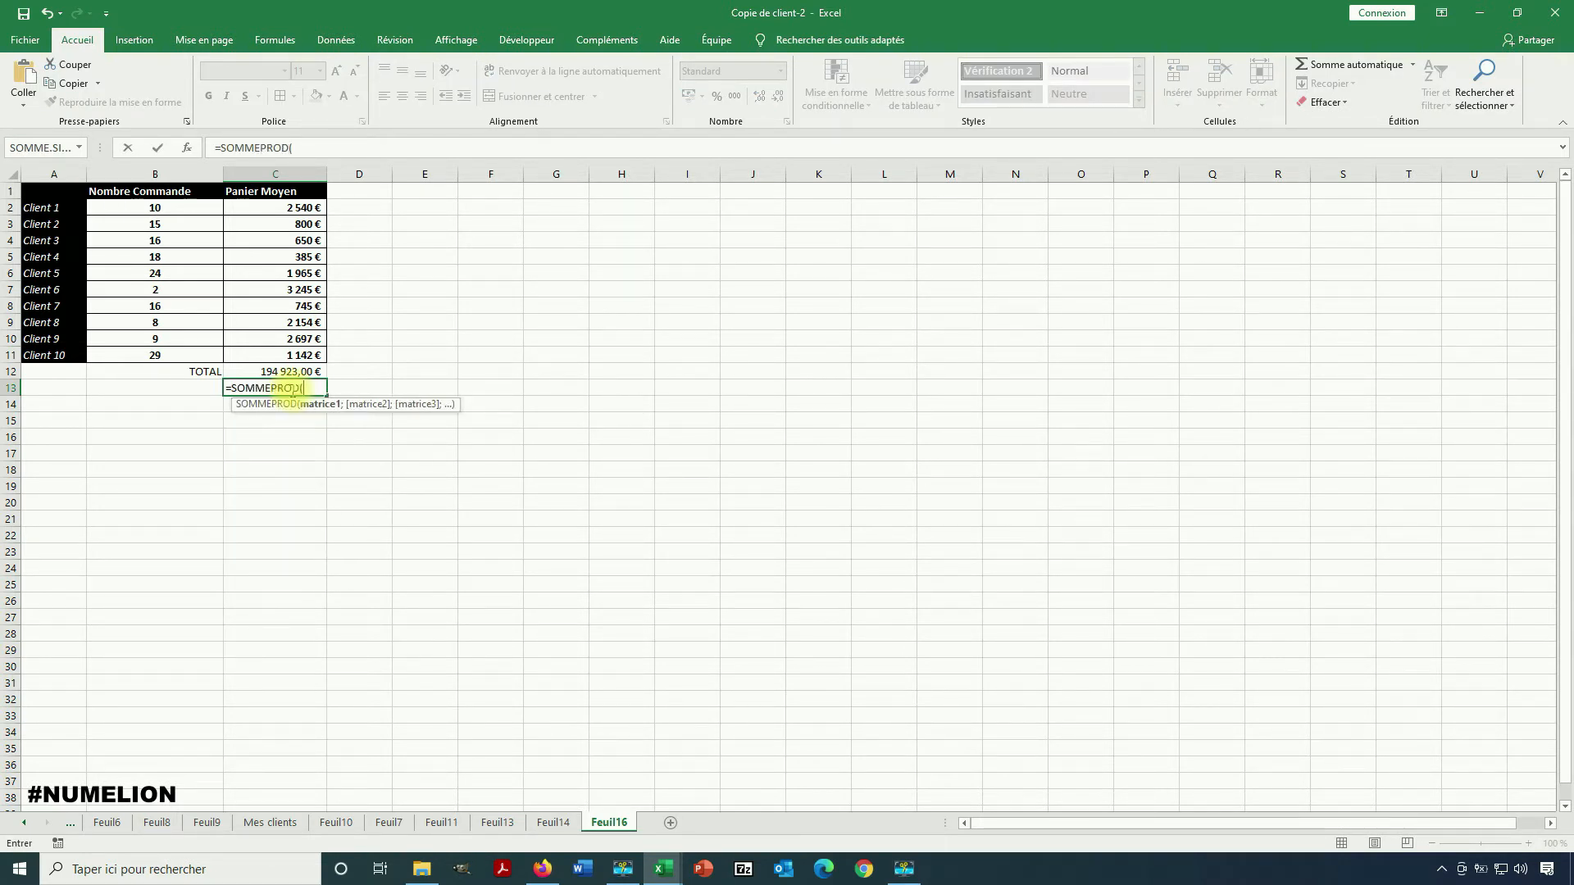
pyautogui.write('(')
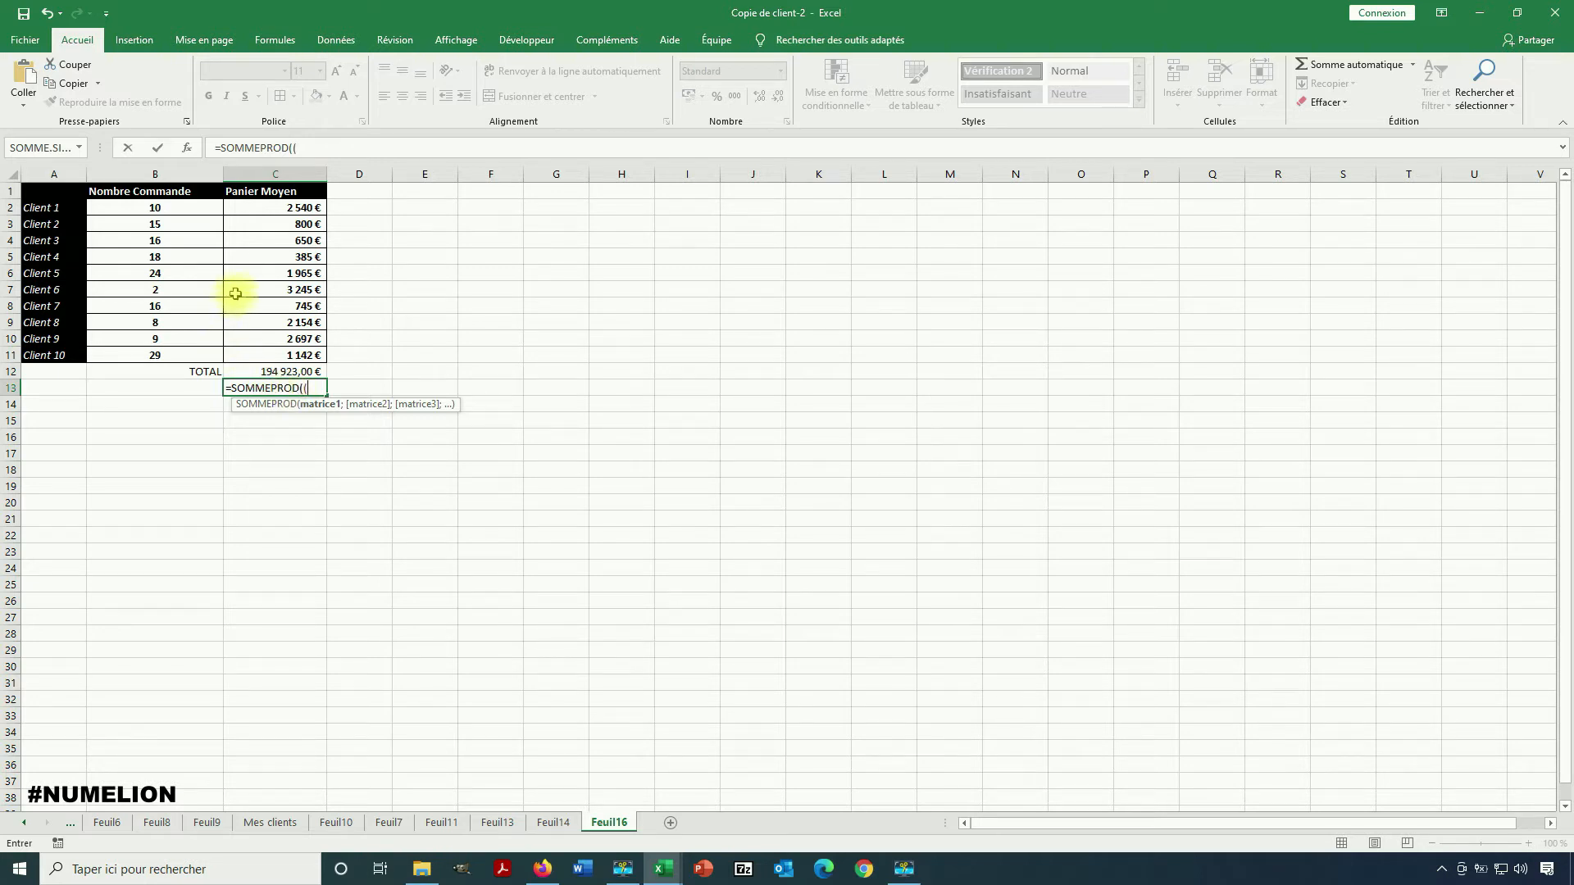
pyautogui.moveTo(169, 213); pyautogui.dragTo(181, 357)
pyautogui.write(')*')
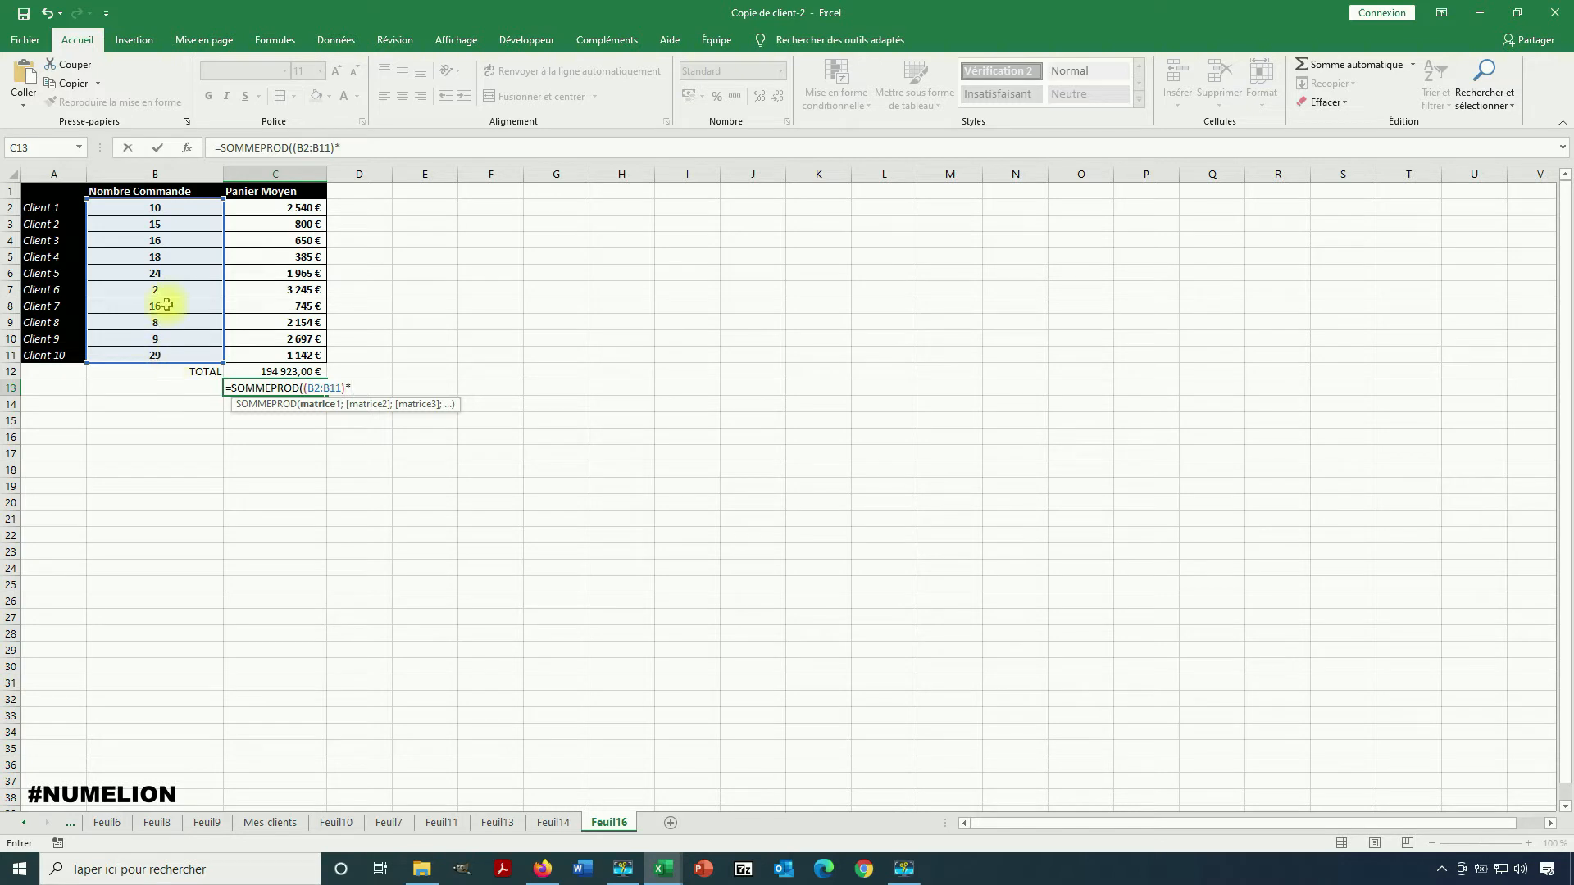
pyautogui.moveTo(263, 211); pyautogui.dragTo(274, 358)
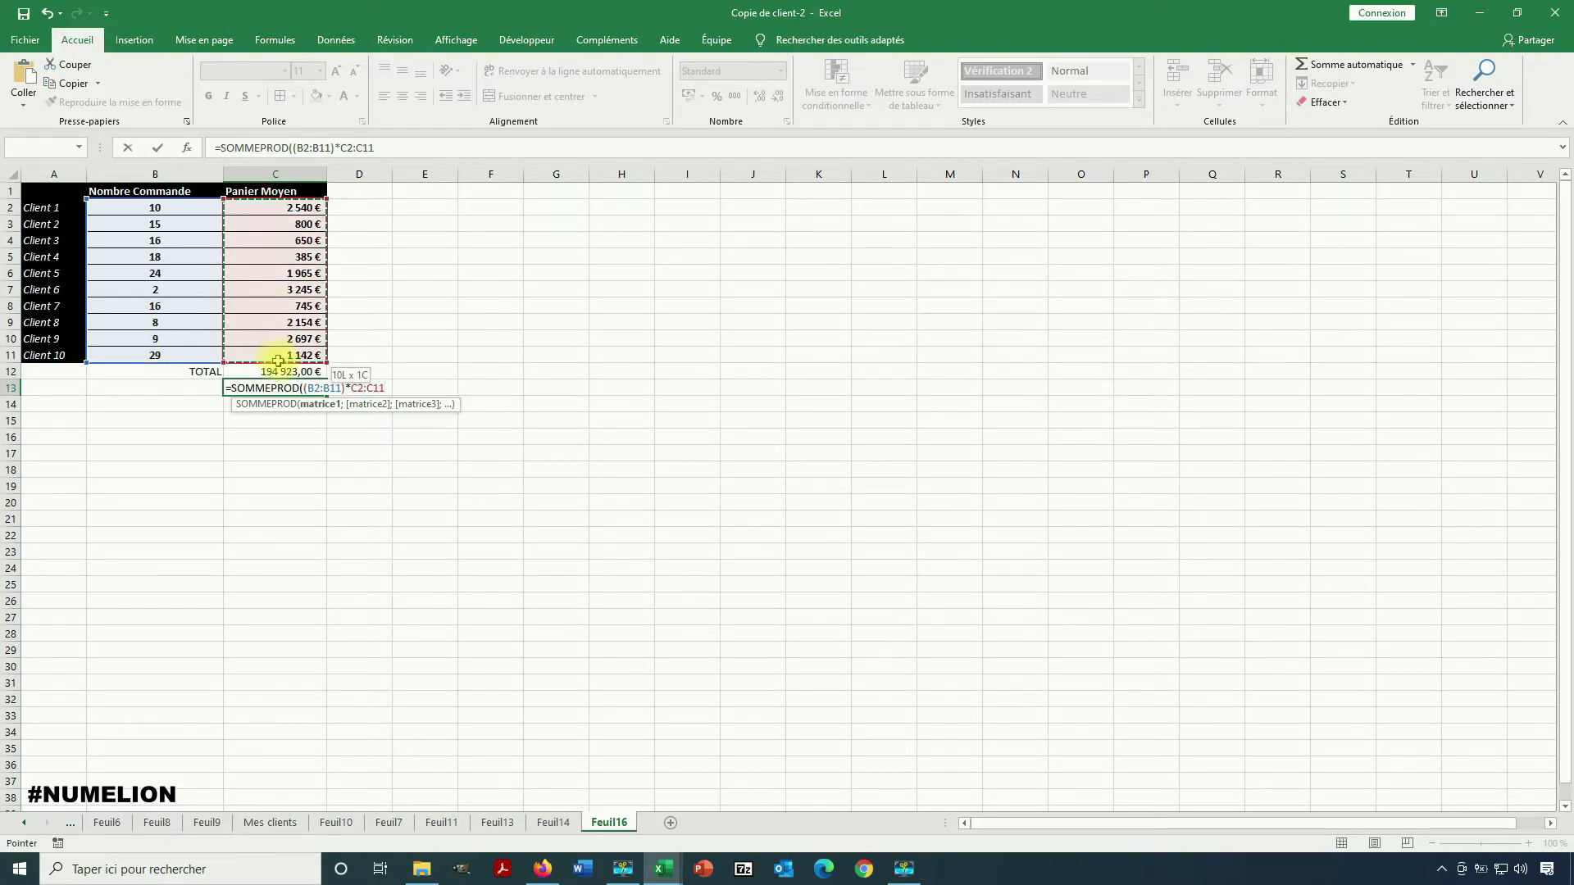
pyautogui.click(352, 388)
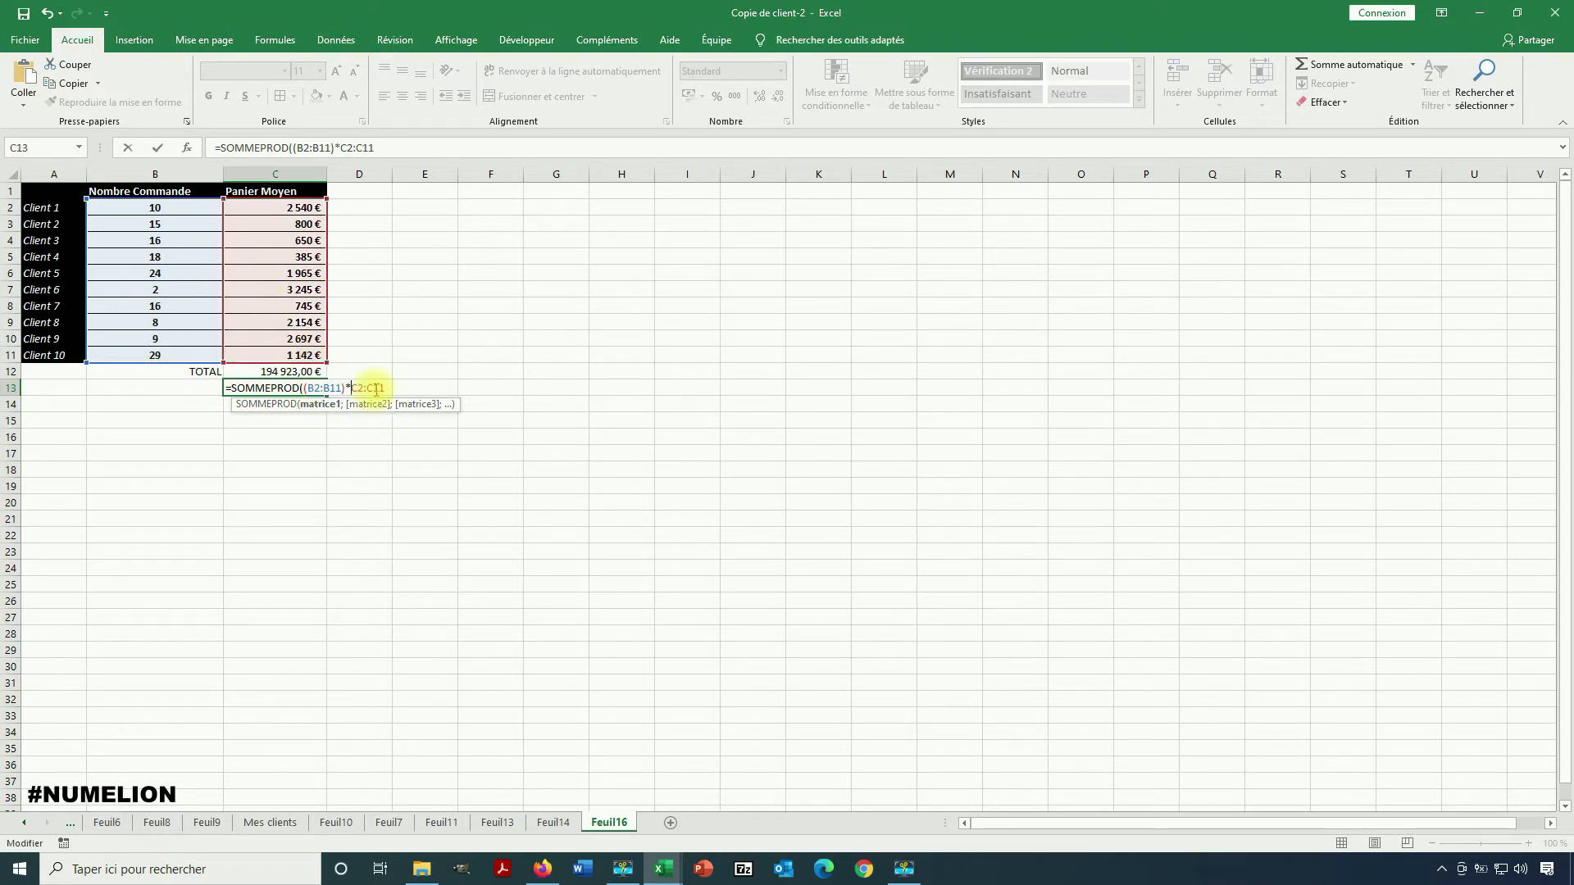
pyautogui.write('(')
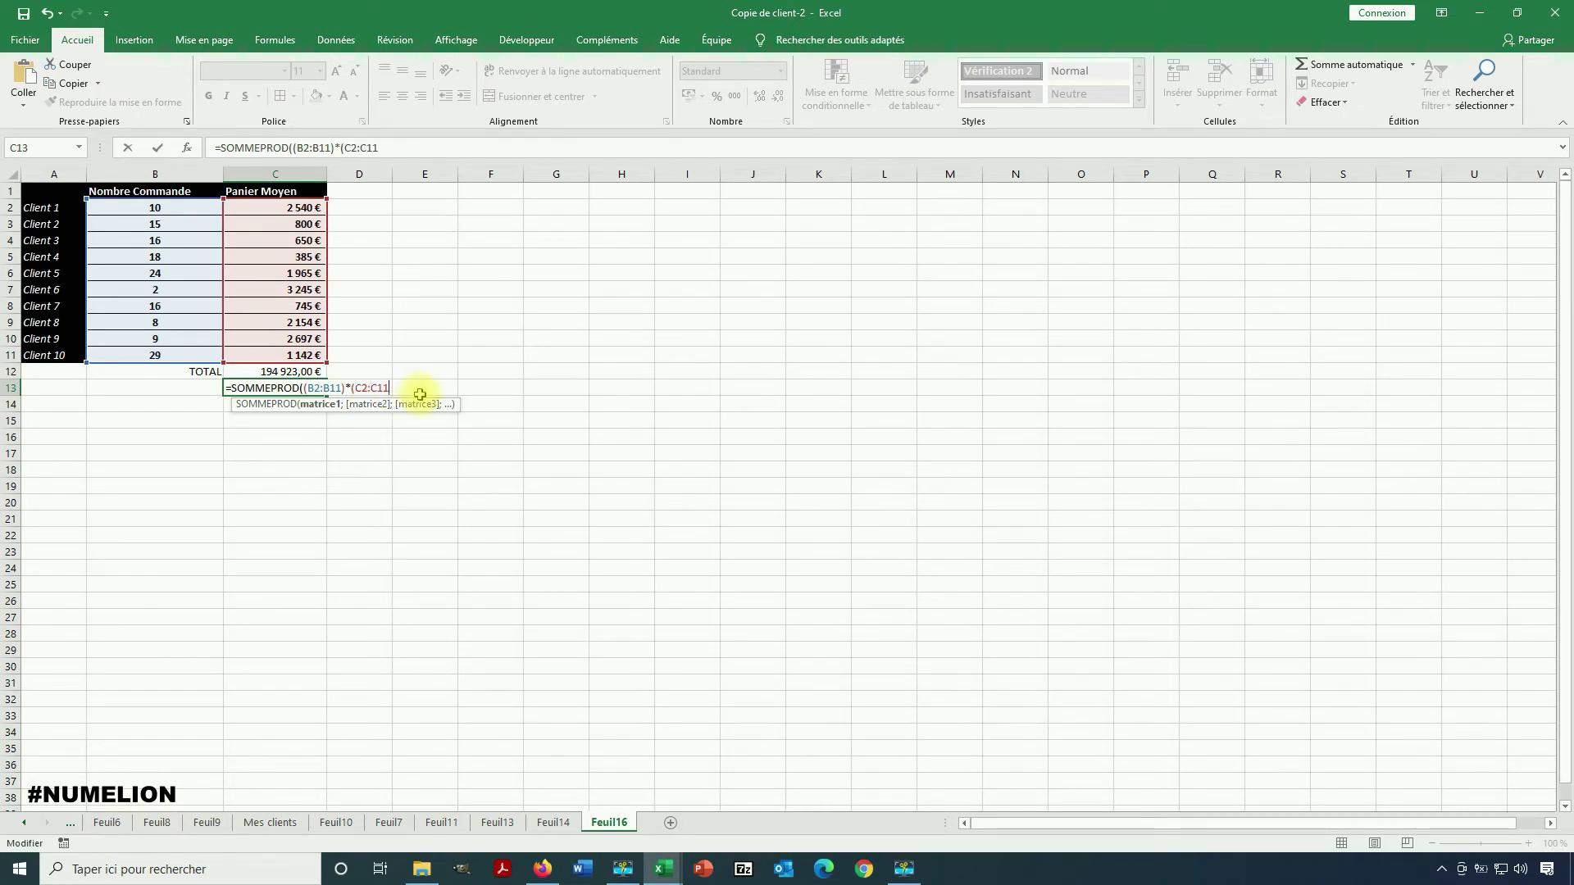
pyautogui.write(')*')
# Complete the C13 formula with the condition (B2:B11>15) so that only clients with more than 15 orders count
pyautogui.moveTo(155, 209); pyautogui.dragTo(150, 352)
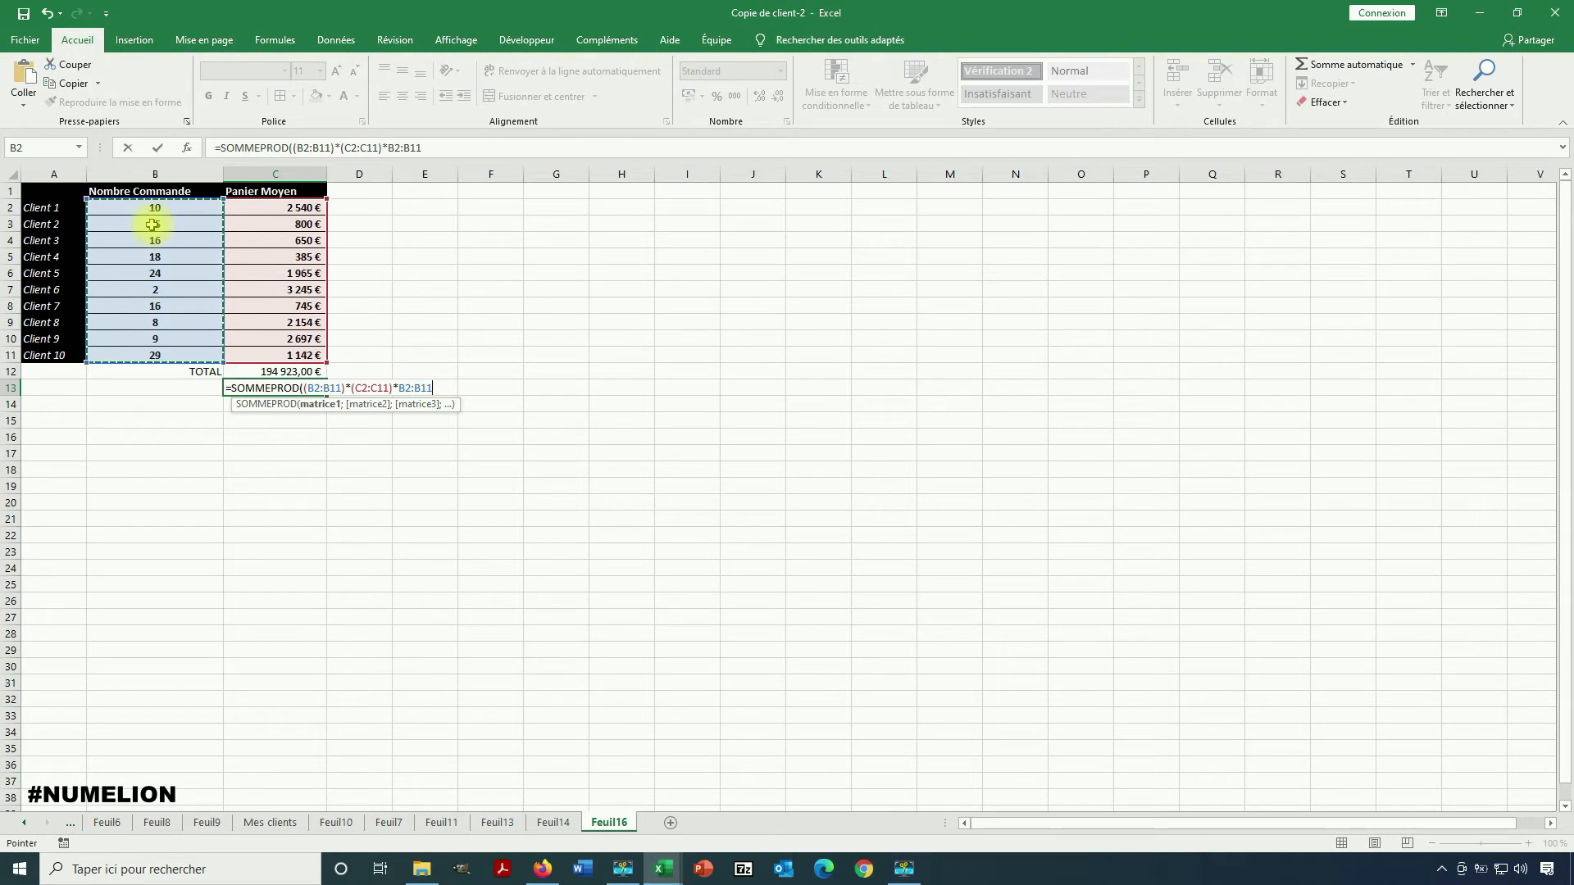
pyautogui.write('>')
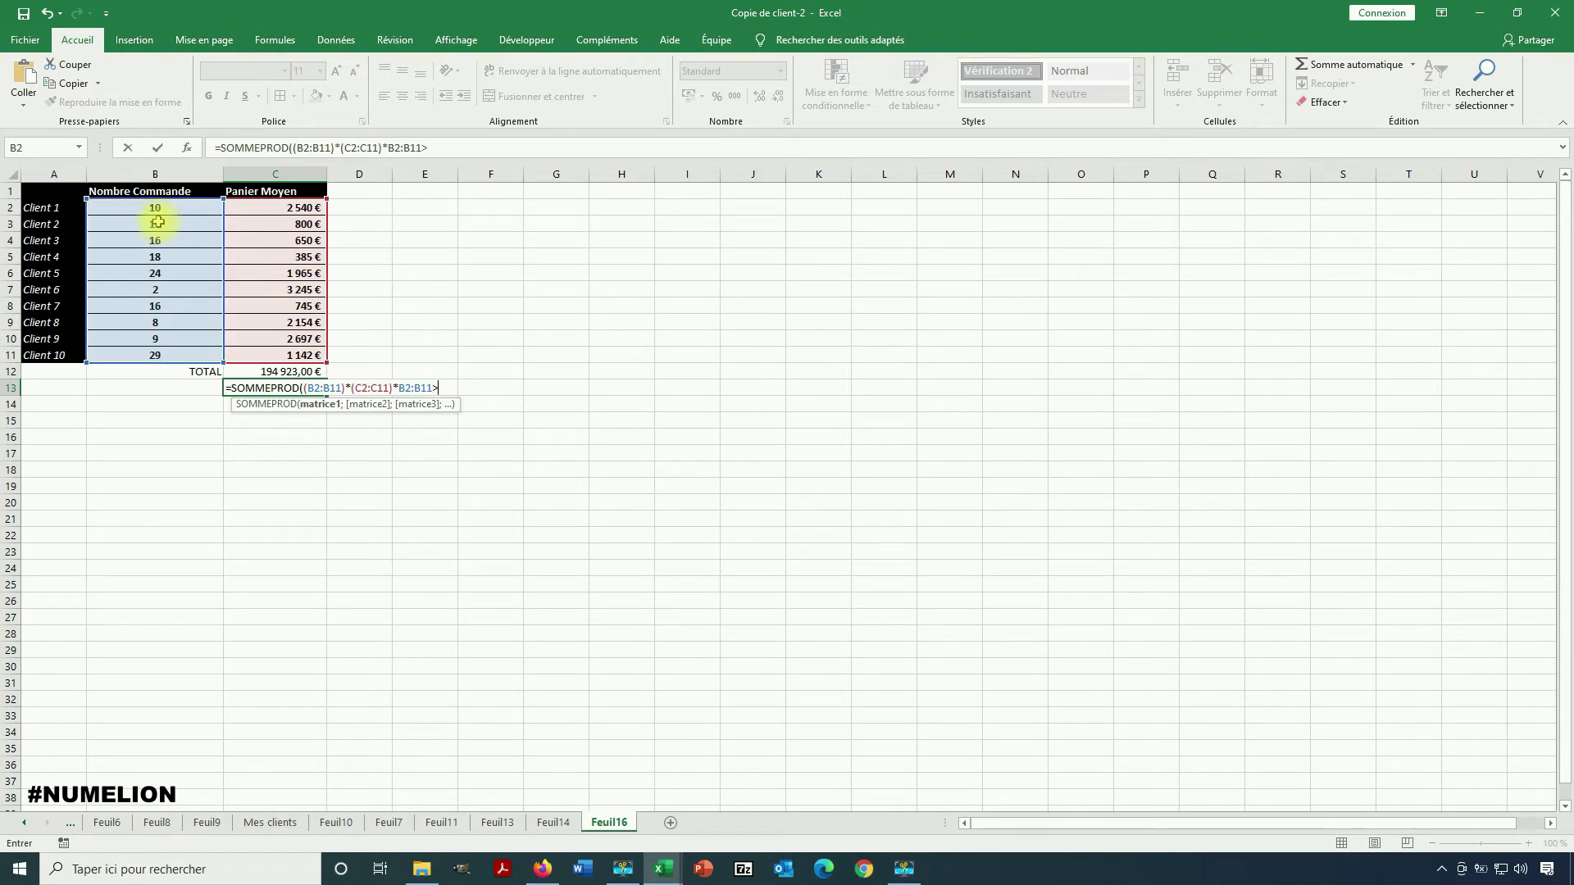
pyautogui.write('15')
pyautogui.click(399, 388)
pyautogui.write('(')
pyautogui.click(452, 388)
pyautogui.write('))')
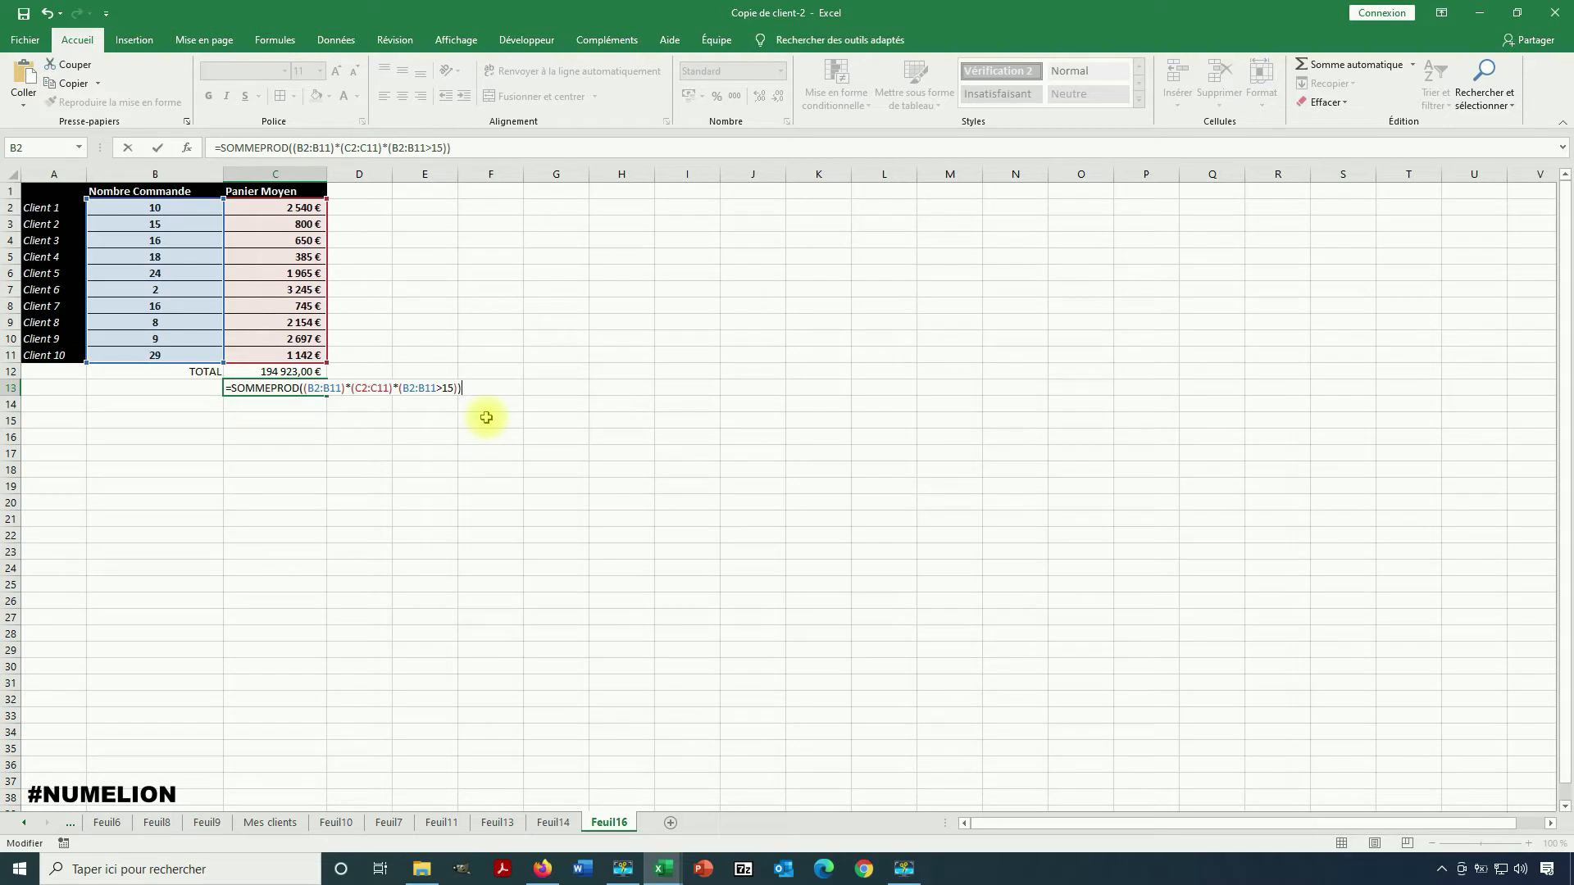
pyautogui.press('Return')
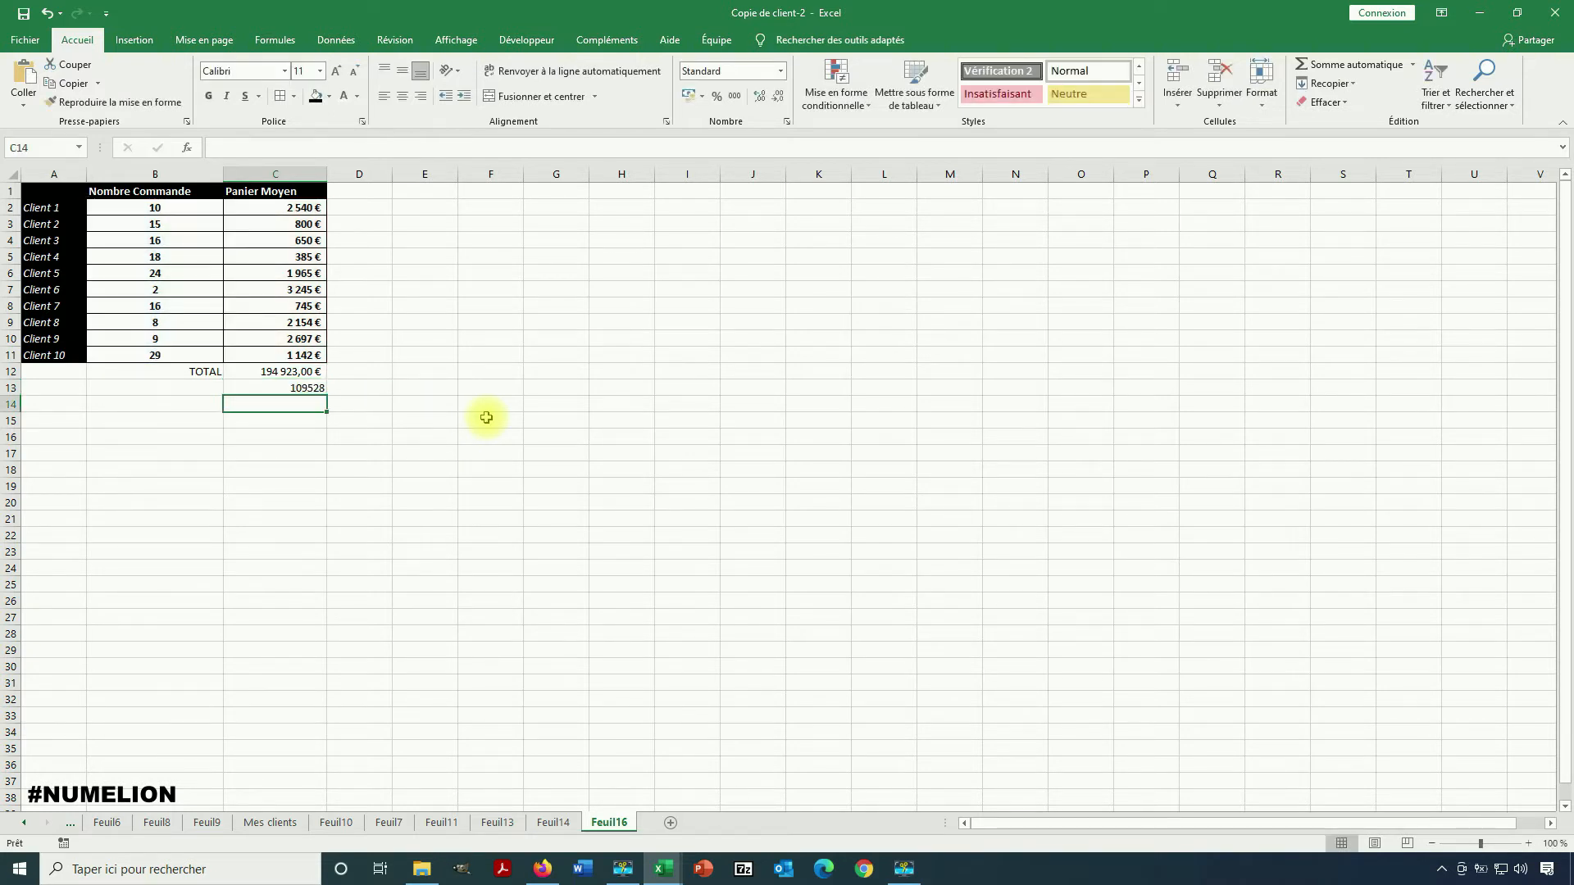
# Format the conditional total in C13 as an accounting amount in euros
pyautogui.click(280, 386)
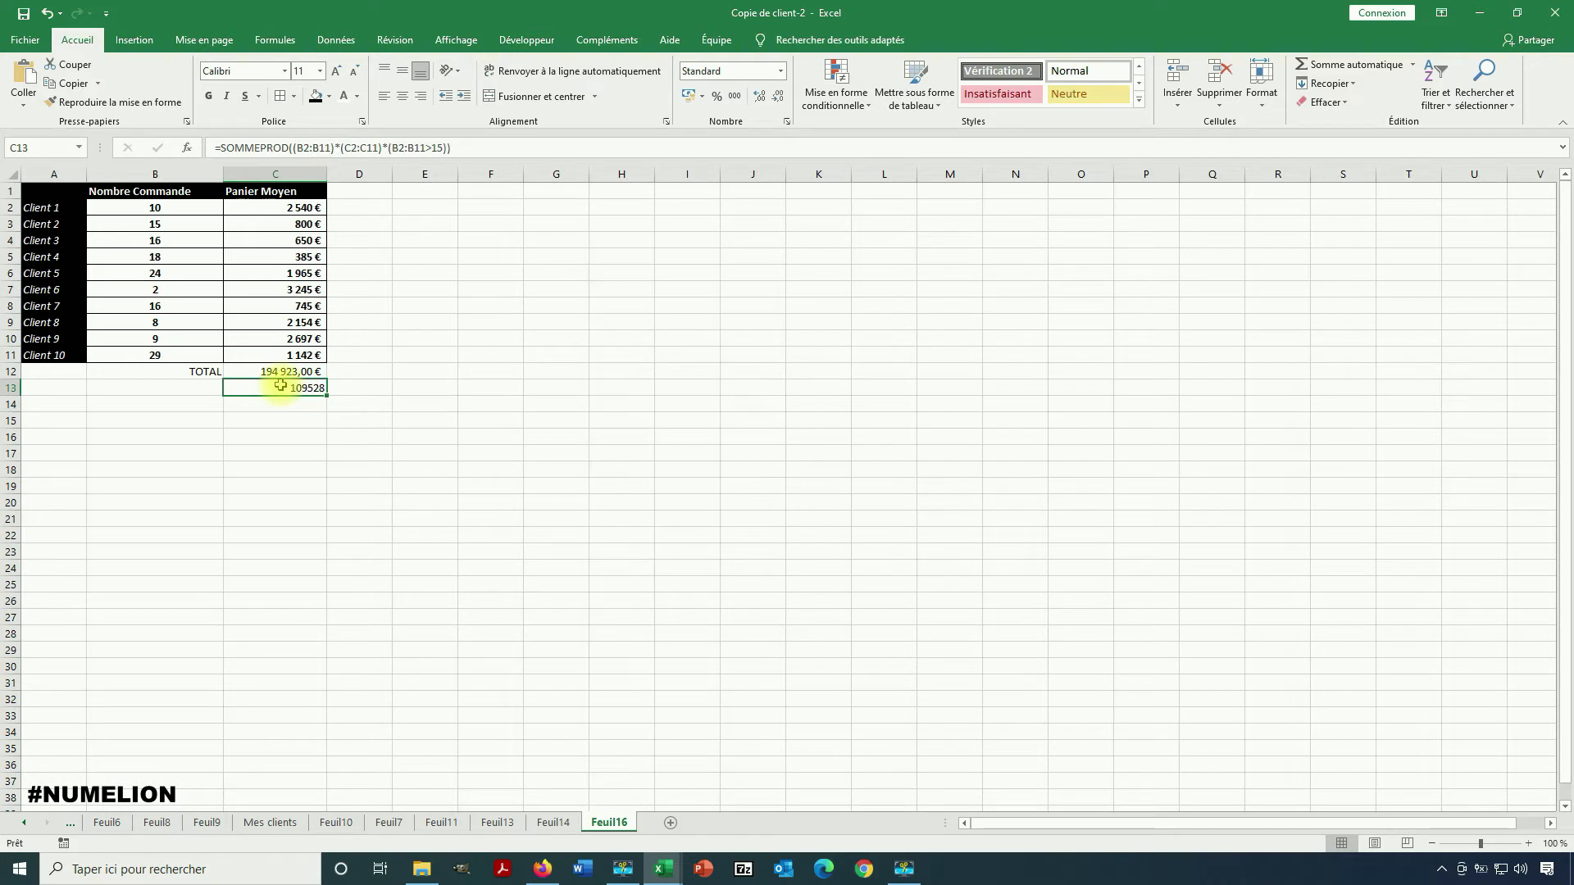
pyautogui.click(690, 96)
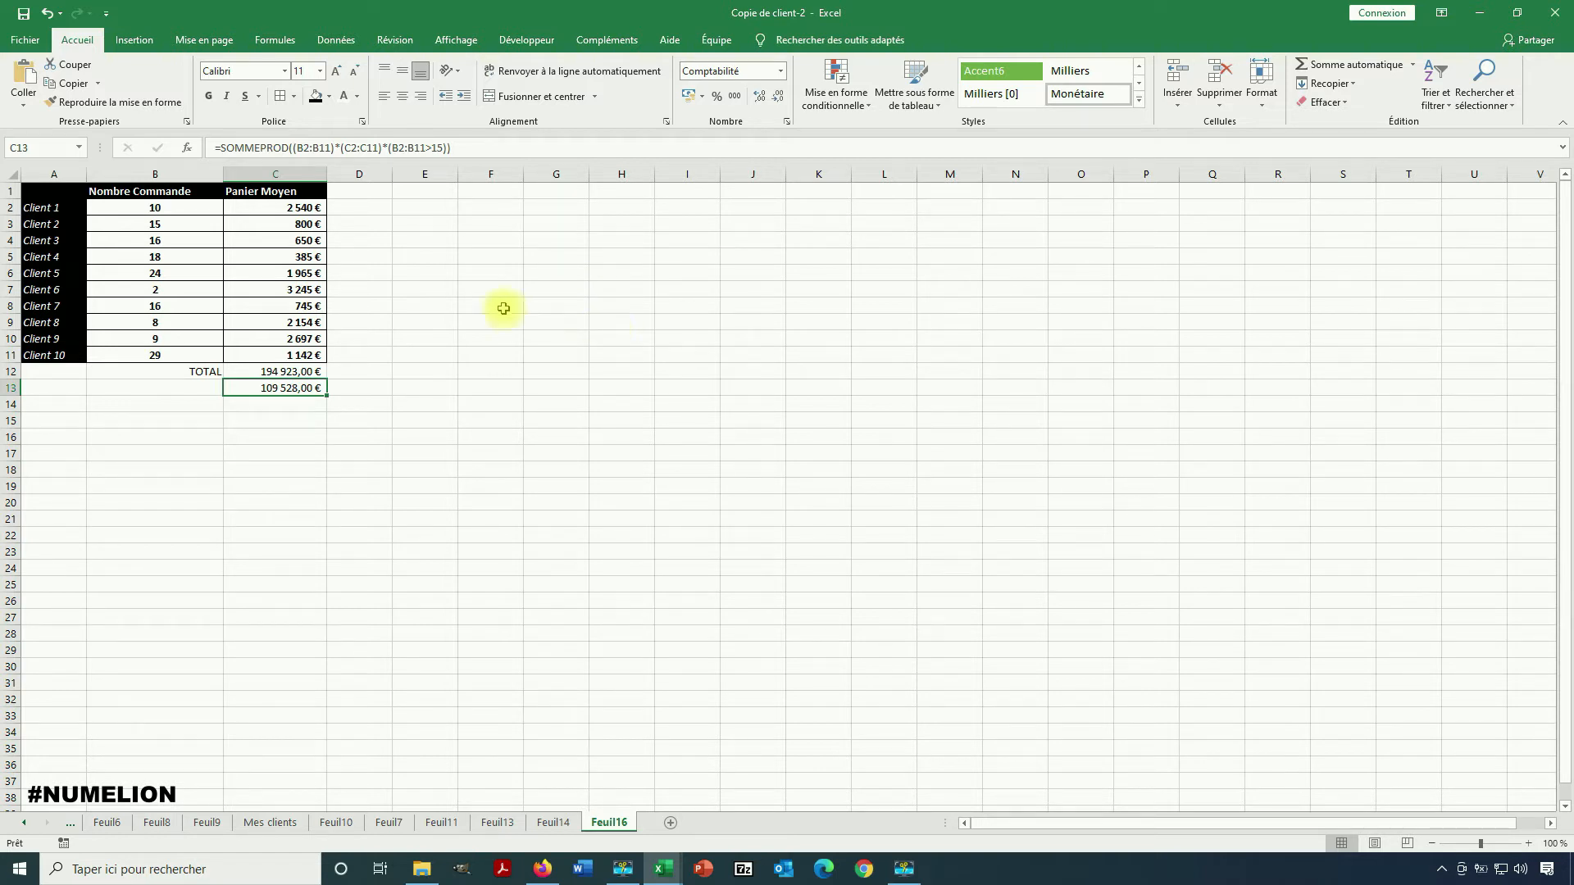
pyautogui.moveTo(147, 207); pyautogui.dragTo(278, 223)
pyautogui.click(149, 223)
pyautogui.moveTo(152, 240); pyautogui.dragTo(315, 241)
pyautogui.click(157, 208)
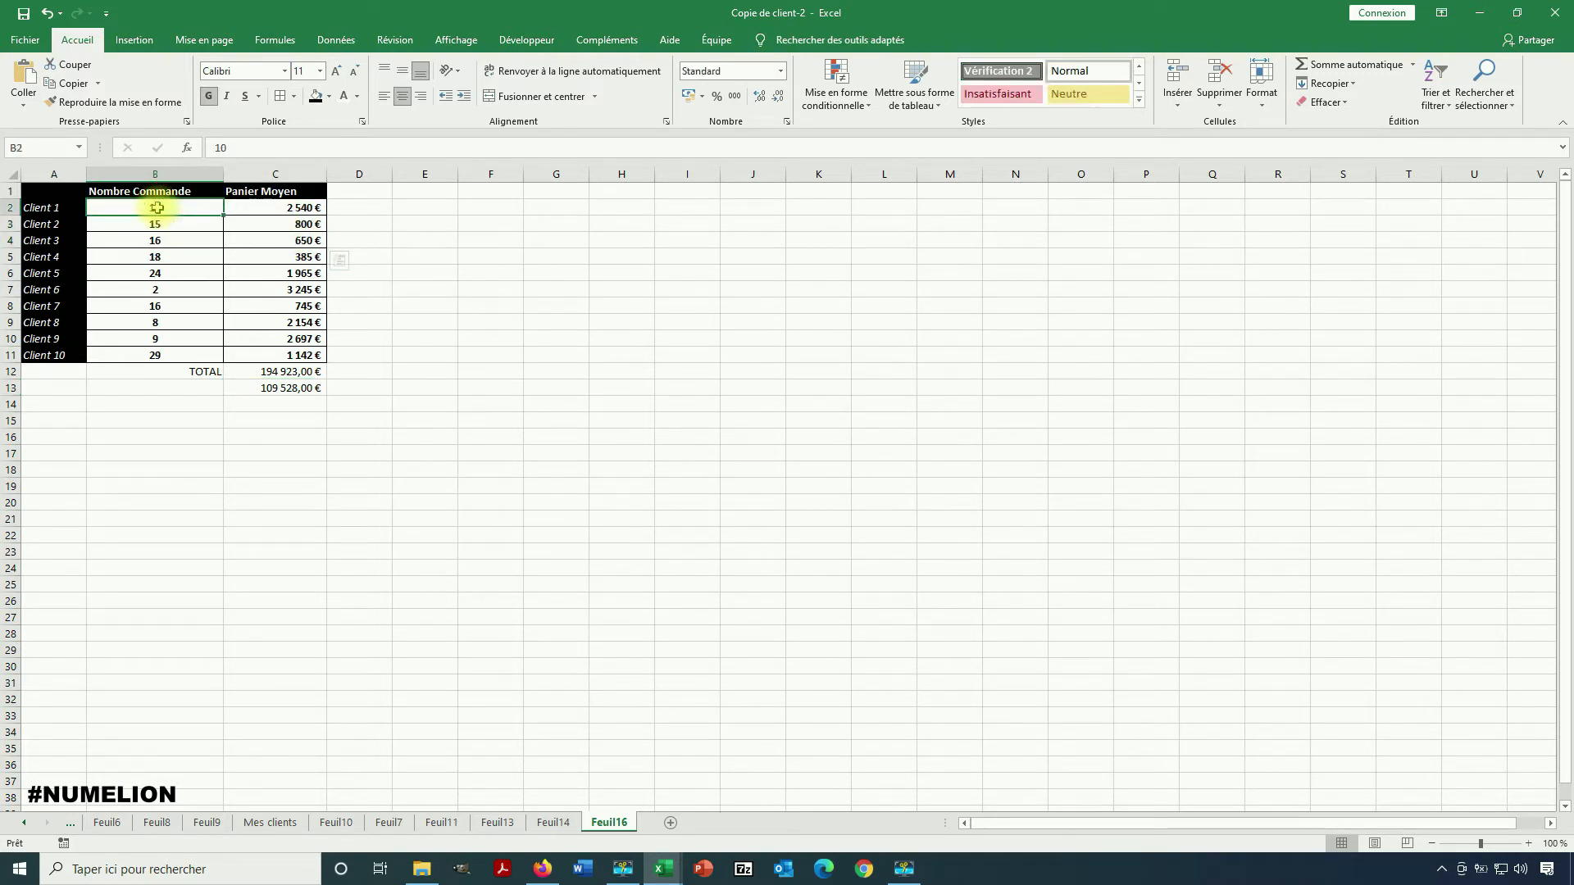
# Copy the formula text from C13 and paste it into C14 with its ranges unchanged
pyautogui.click(276, 388)
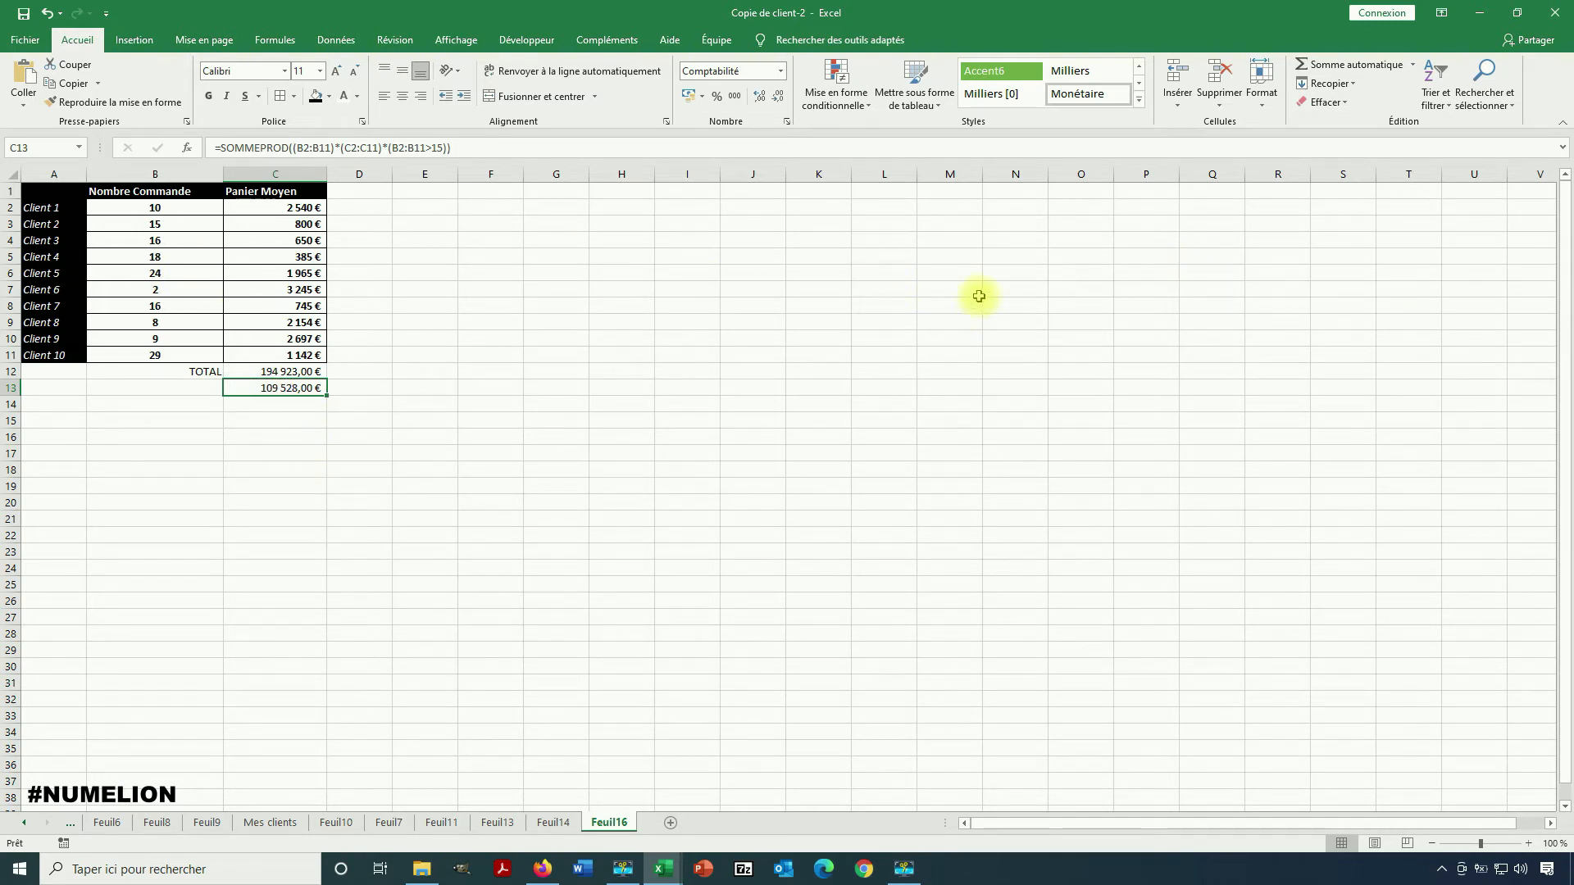
pyautogui.moveTo(453, 147); pyautogui.dragTo(211, 148)
pyautogui.hotkey('ctrl', 'c')
pyautogui.press('Return')
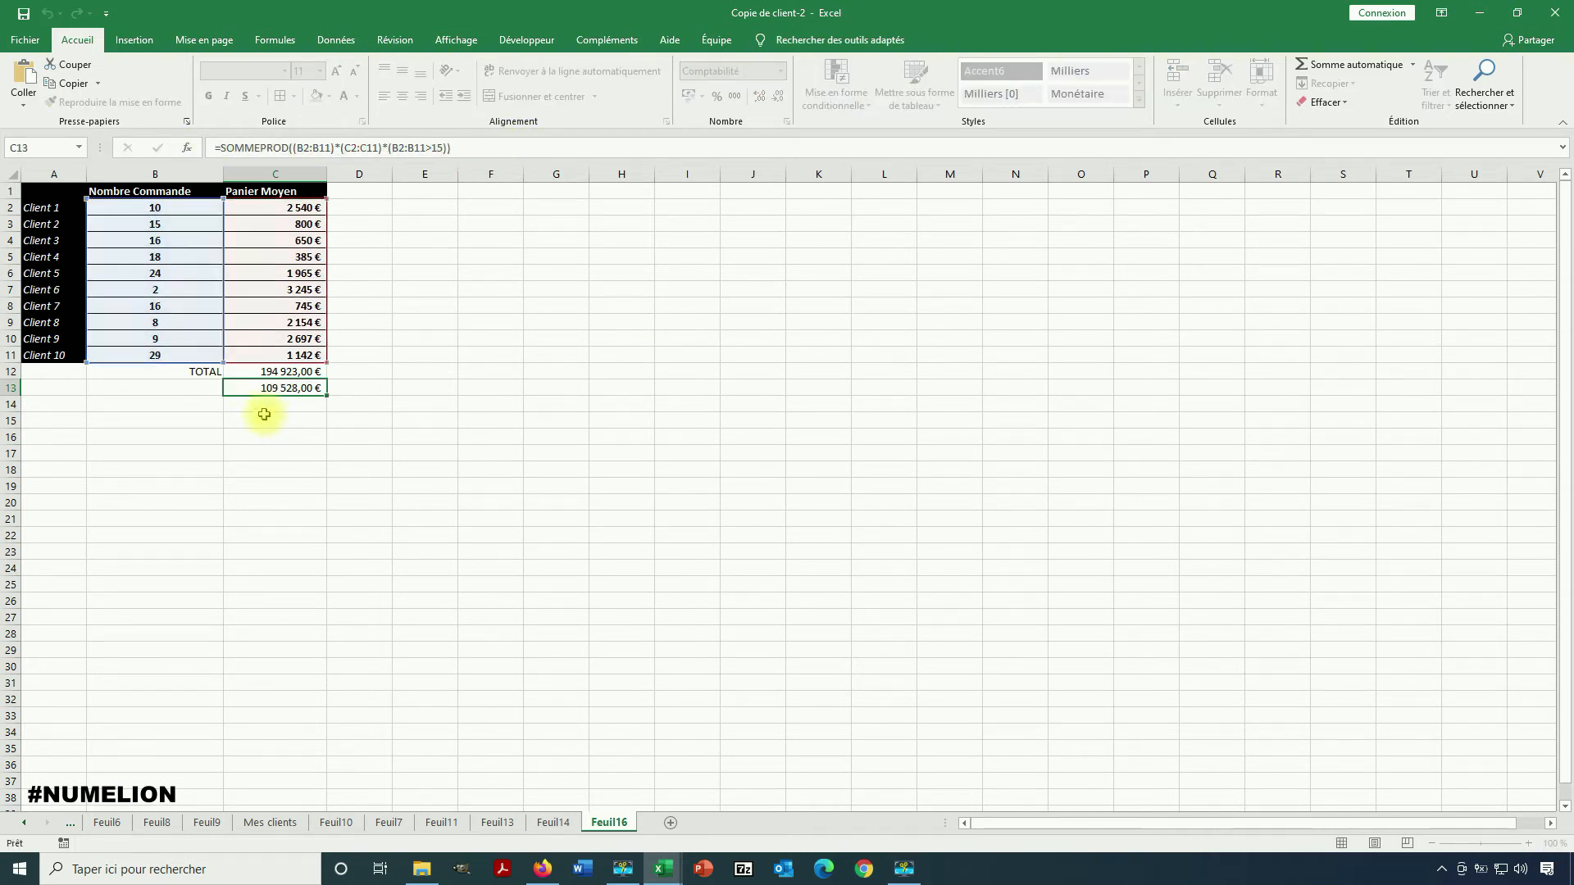
pyautogui.hotkey('ctrl', 'v')
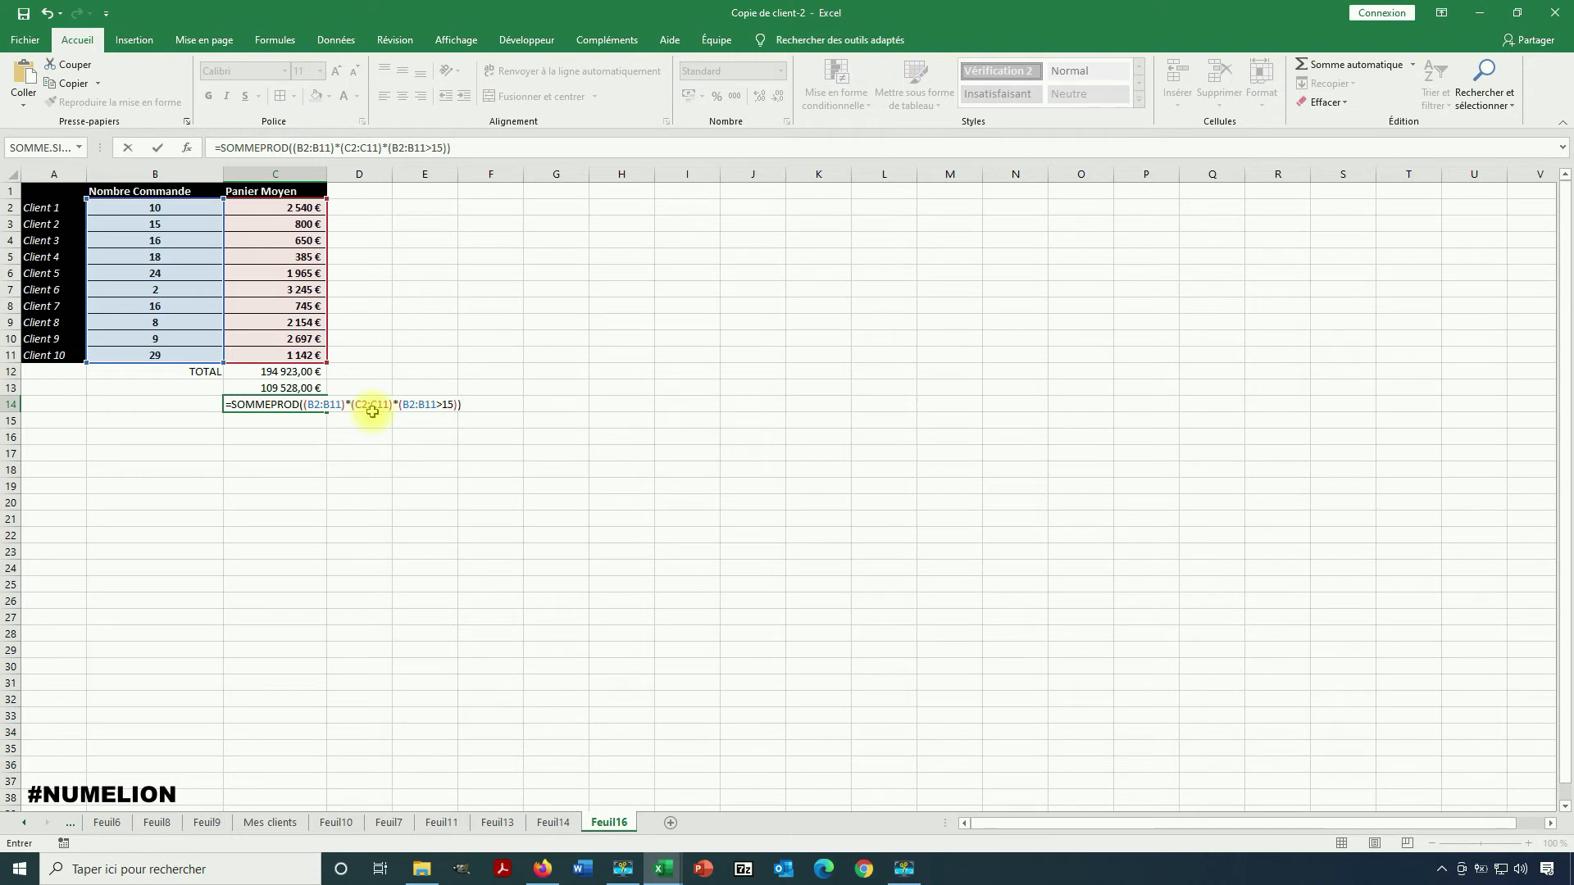
# In the C14 formula, add +(B2:B11<18) after the (B2:B11>15) condition and wrap both conditions in parentheses, set equal to 2
pyautogui.click(456, 405)
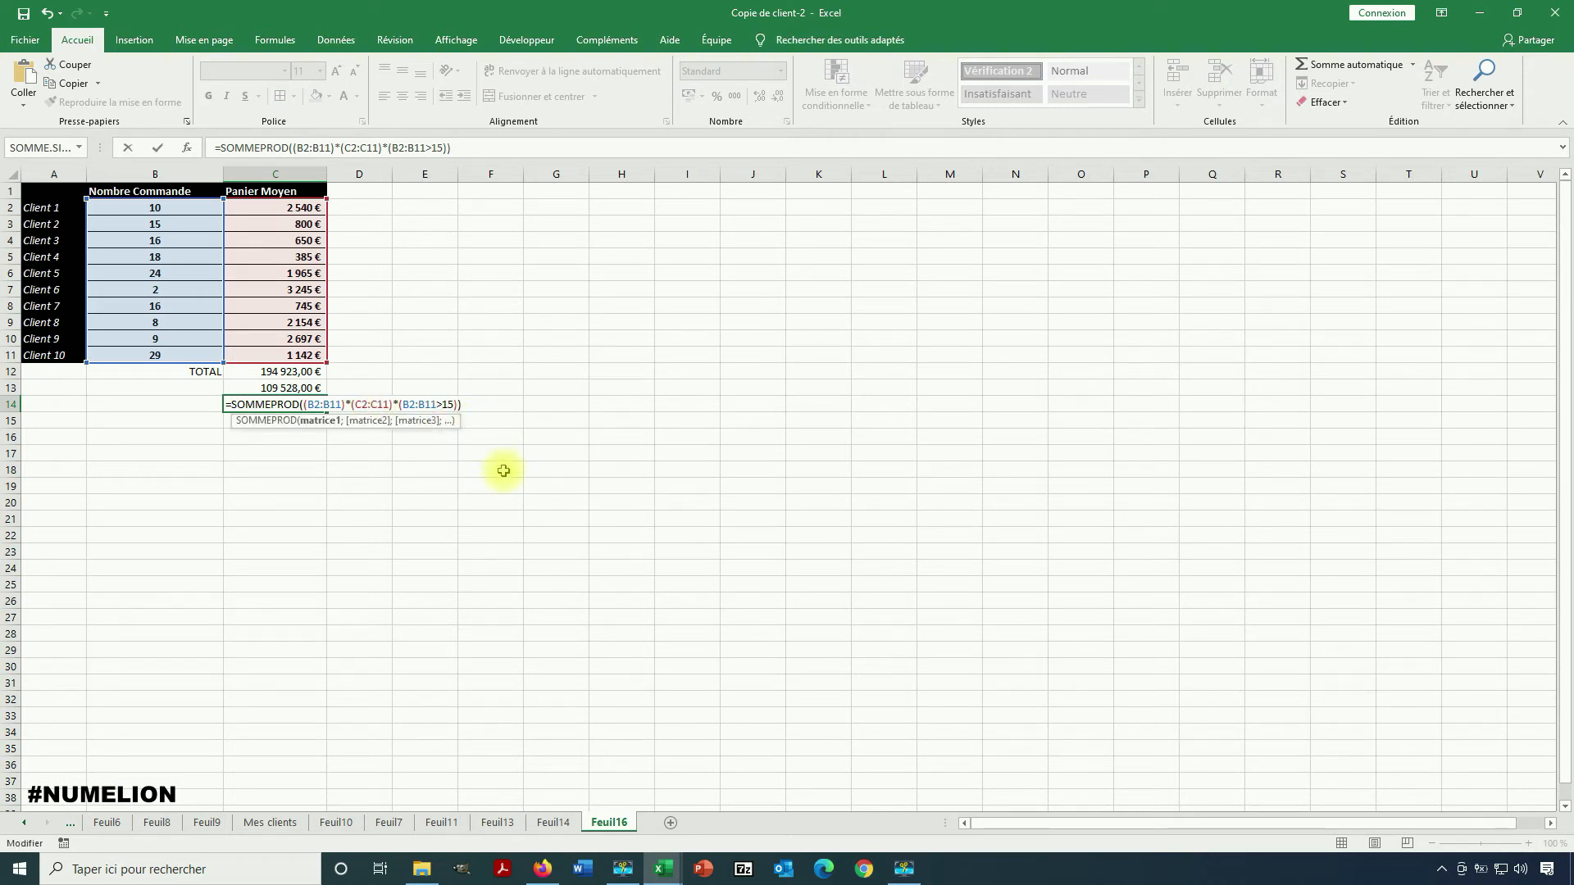
pyautogui.write('+(B2:B11<18')
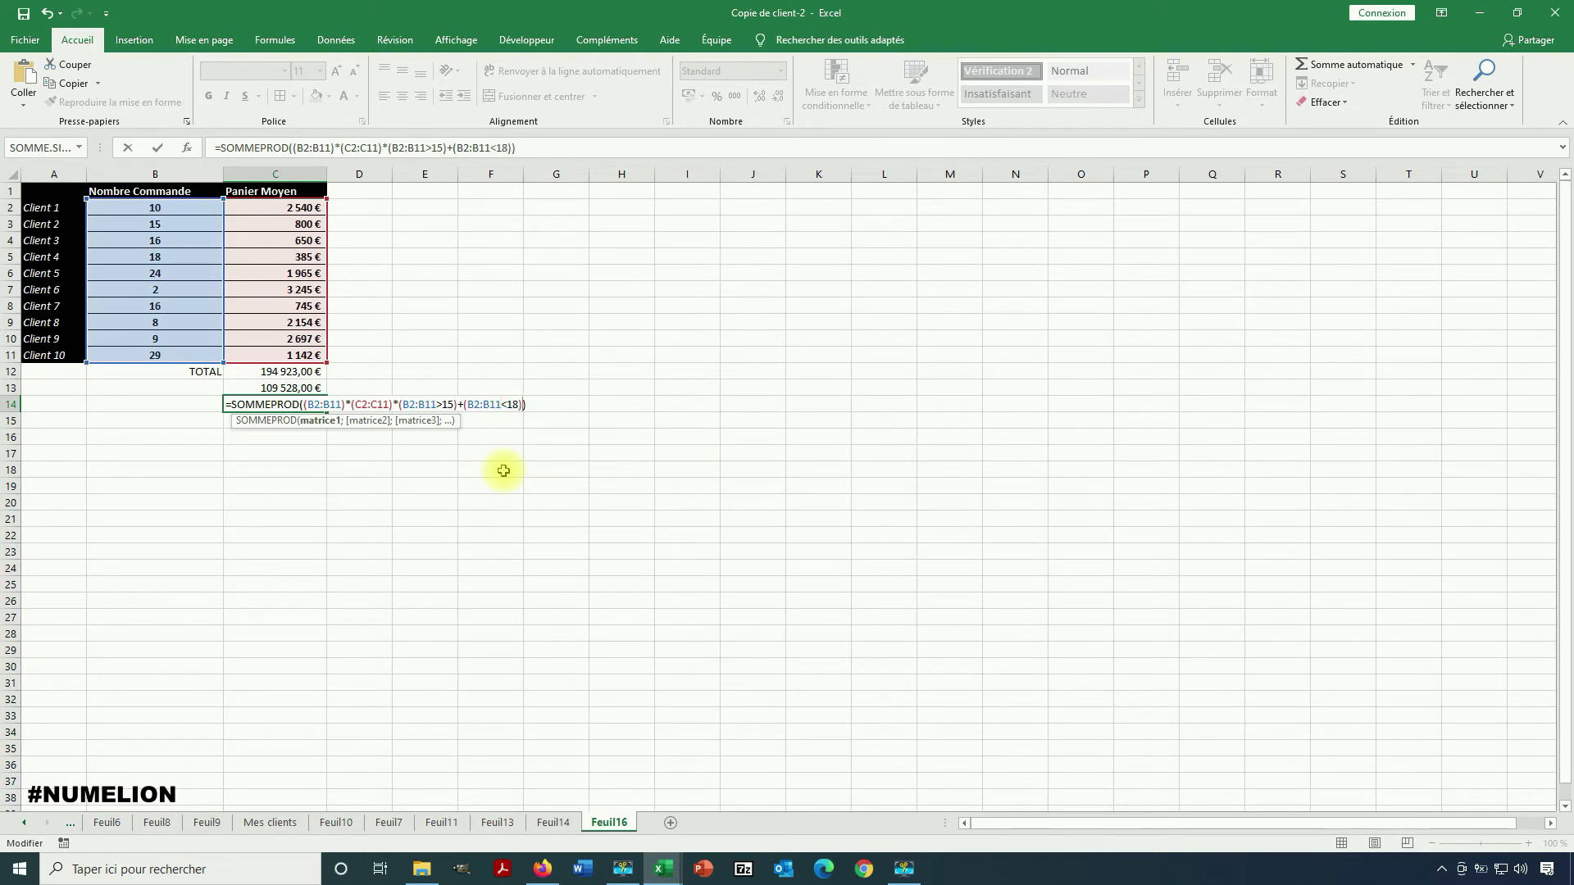
pyautogui.click(401, 405)
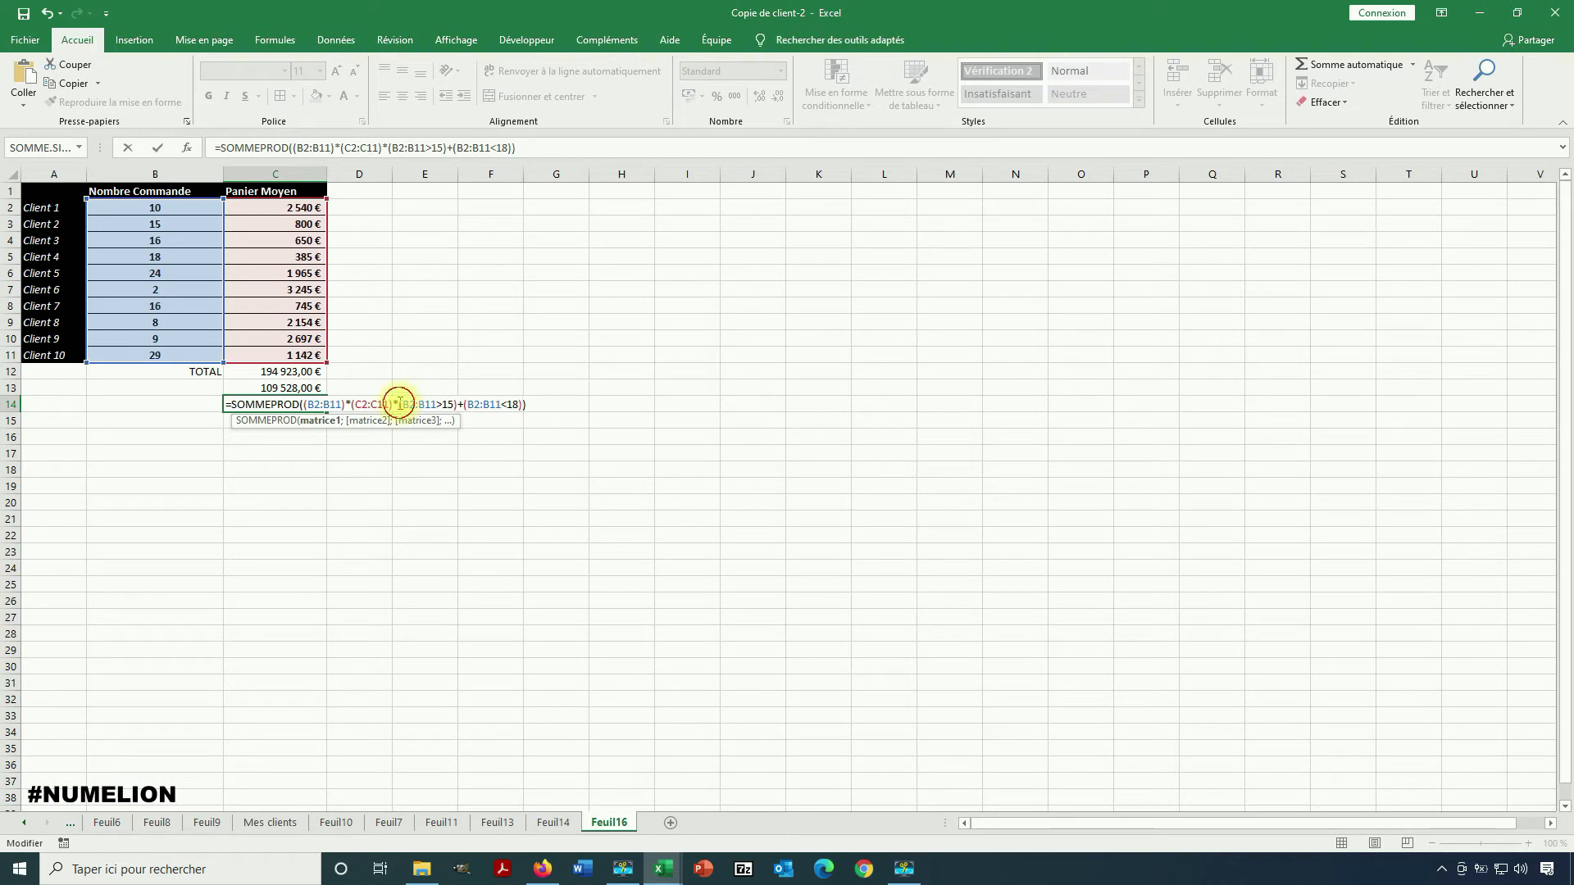
pyautogui.write('(')
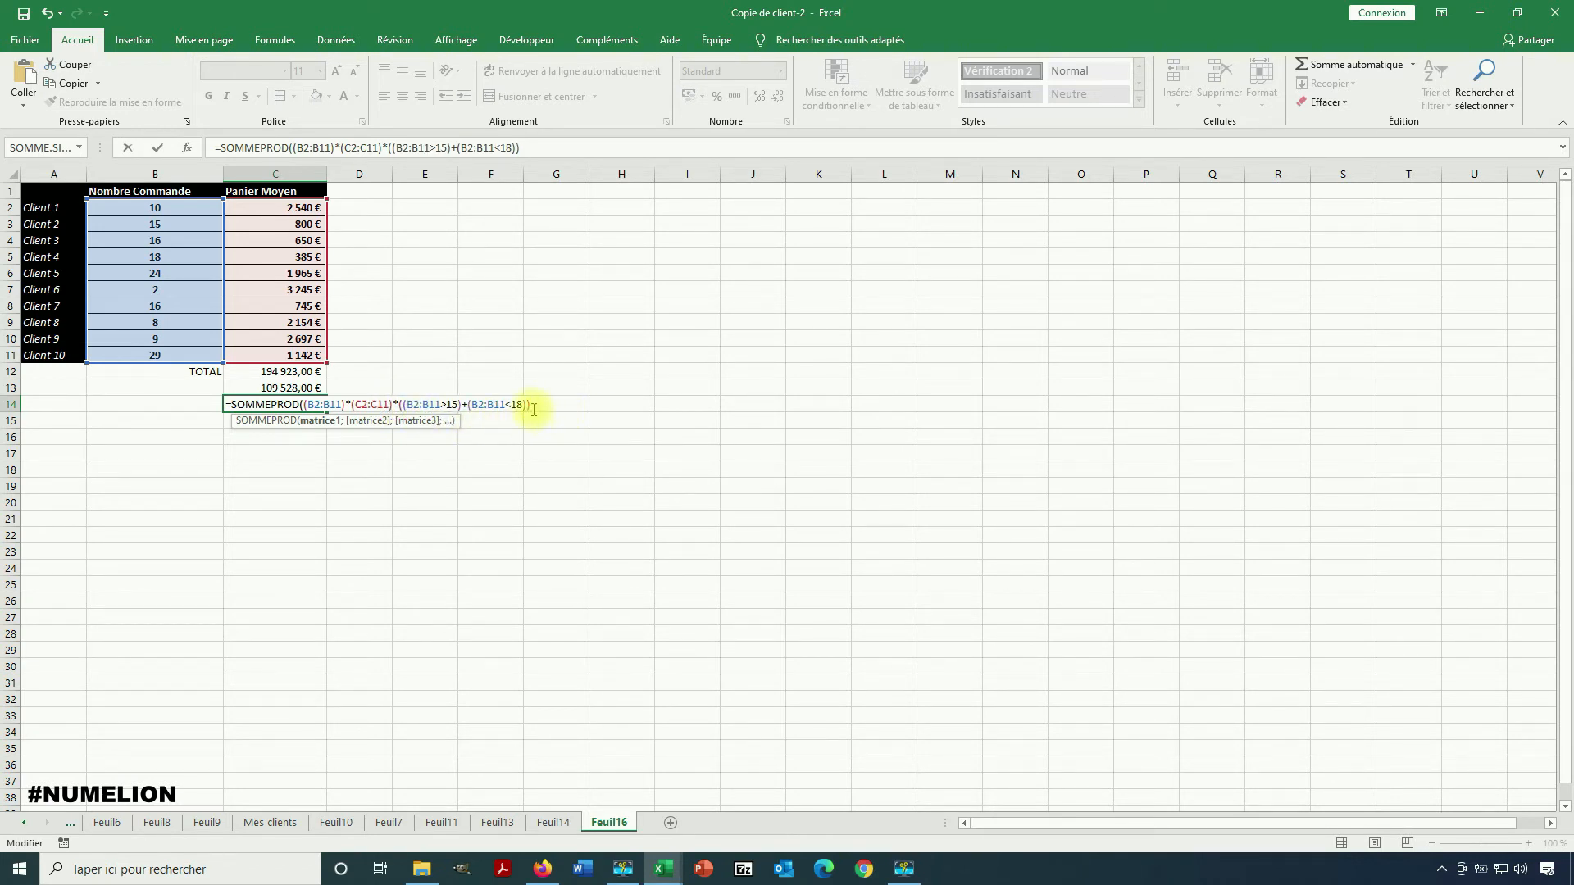
pyautogui.click(525, 404)
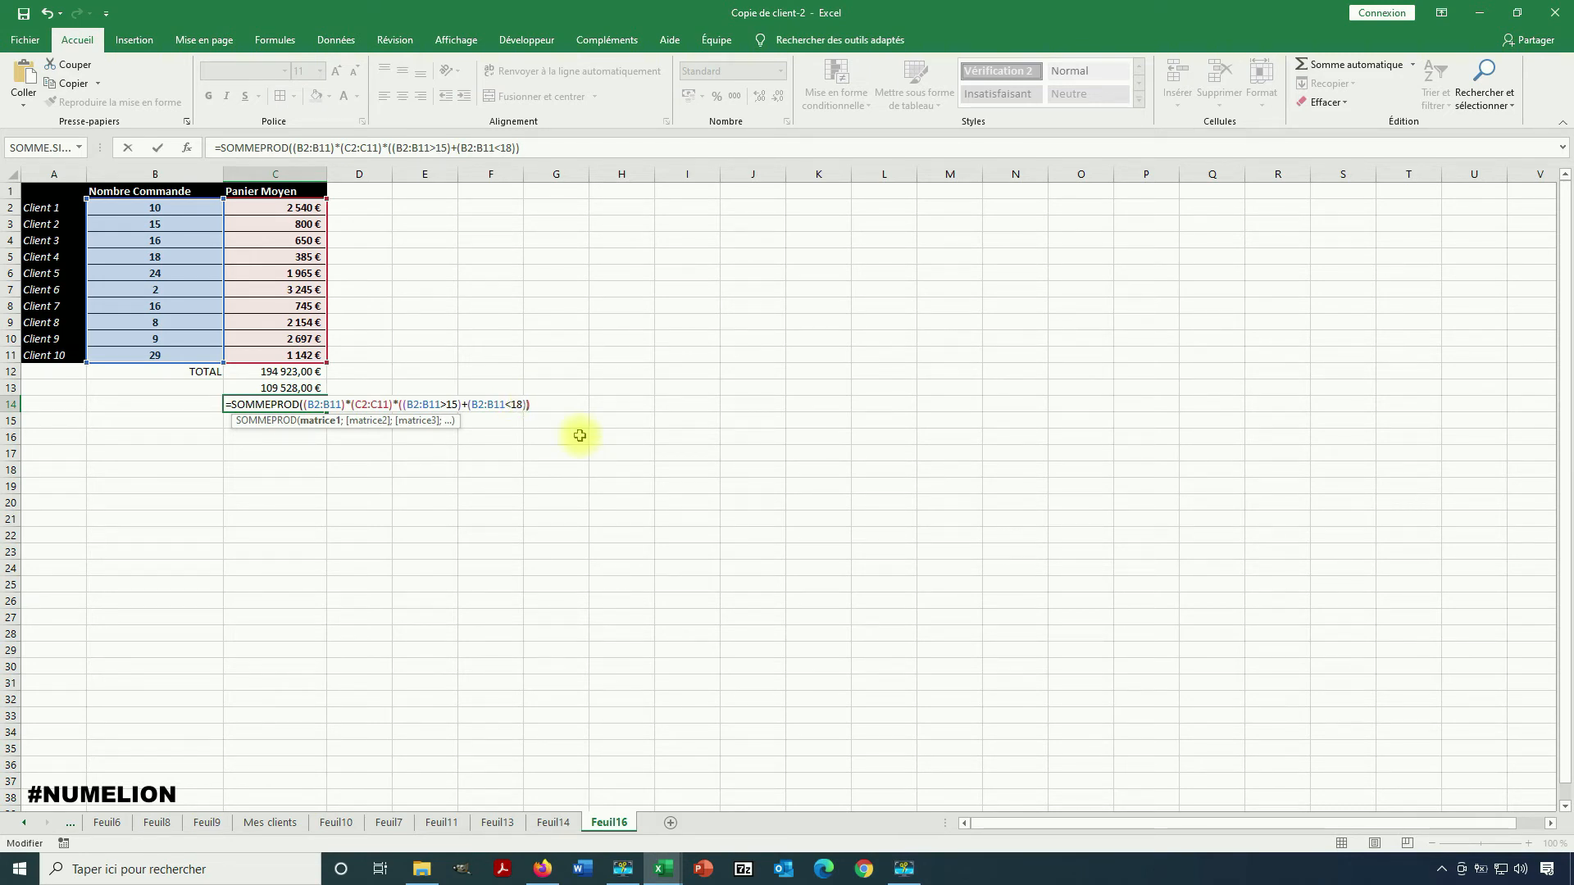
pyautogui.write('=2)')
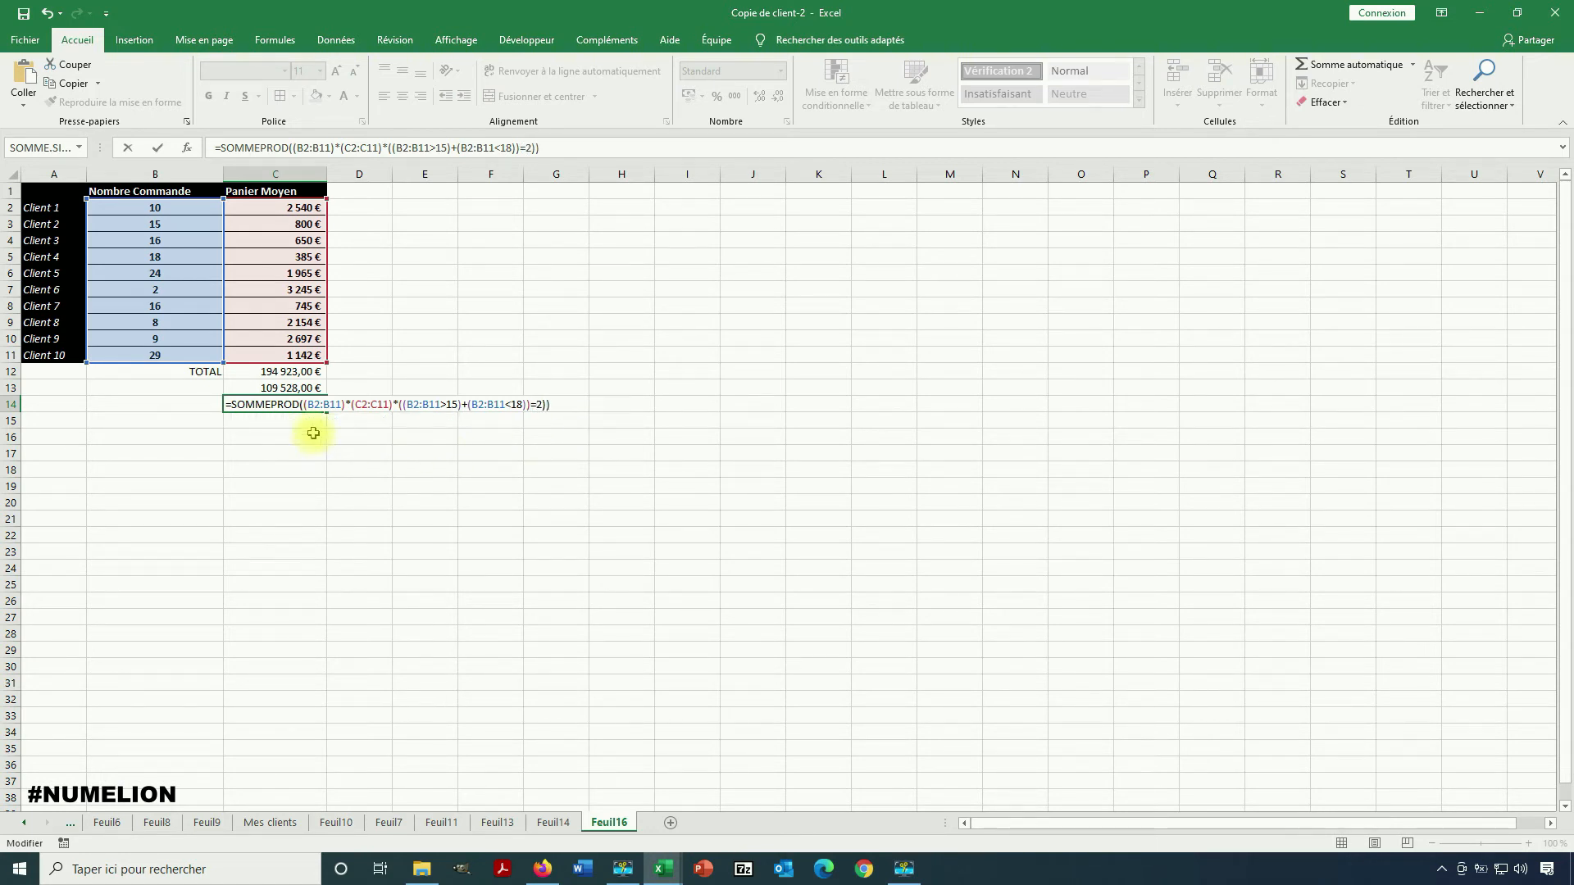
# Add an extra opening parenthesis before (C2:C11) in the C14 formula, validate it and format C14 as an accounting amount in euros
pyautogui.click(351, 405)
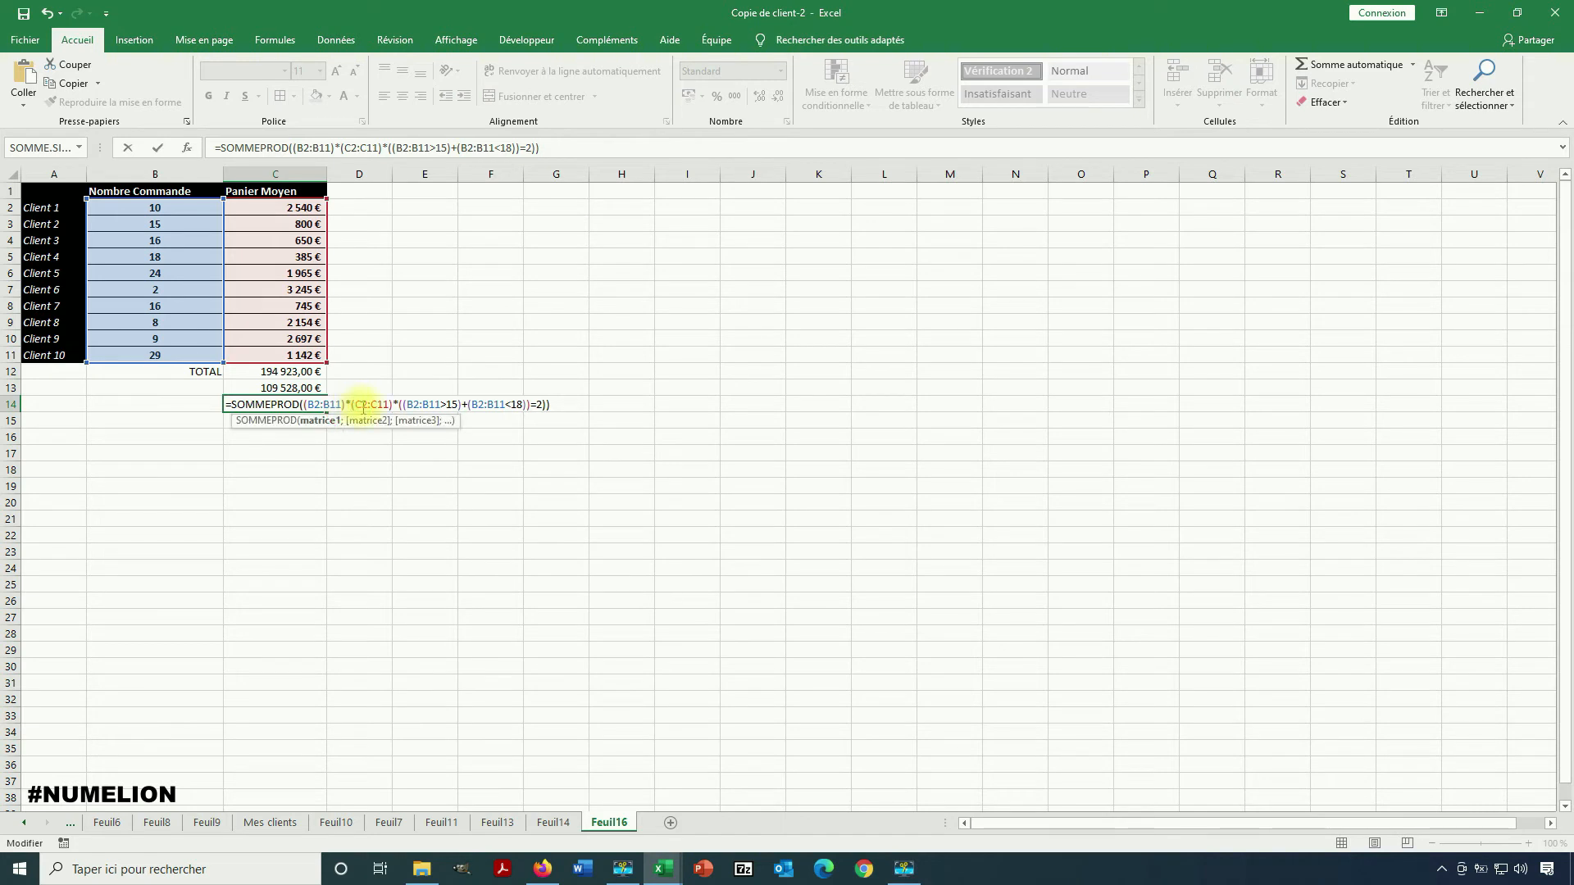
pyautogui.write('(')
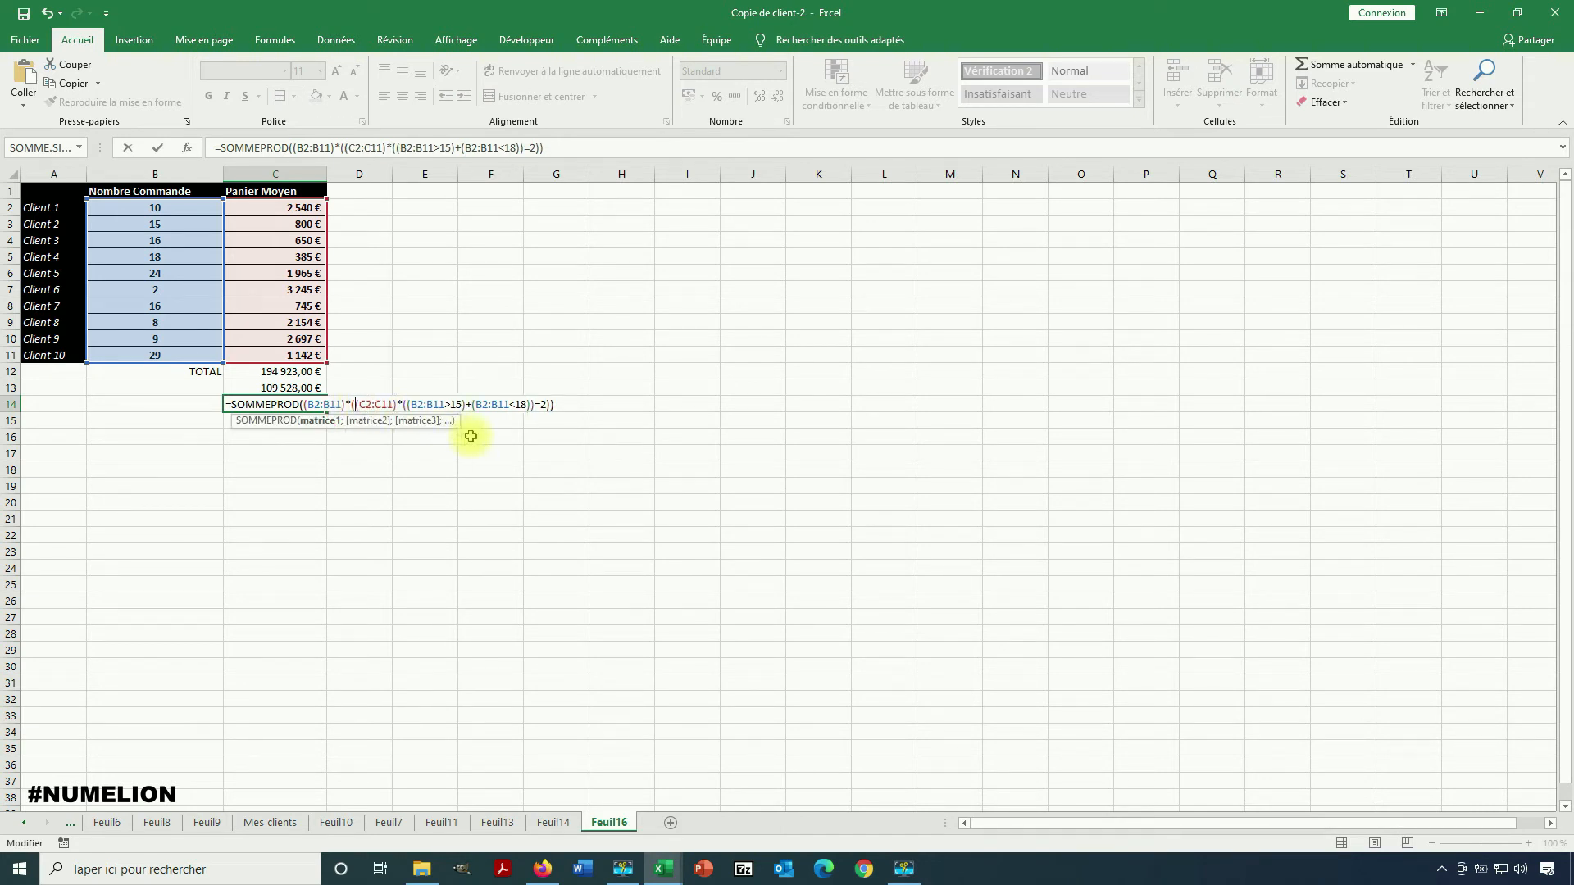
pyautogui.press('Return')
pyautogui.click(295, 401)
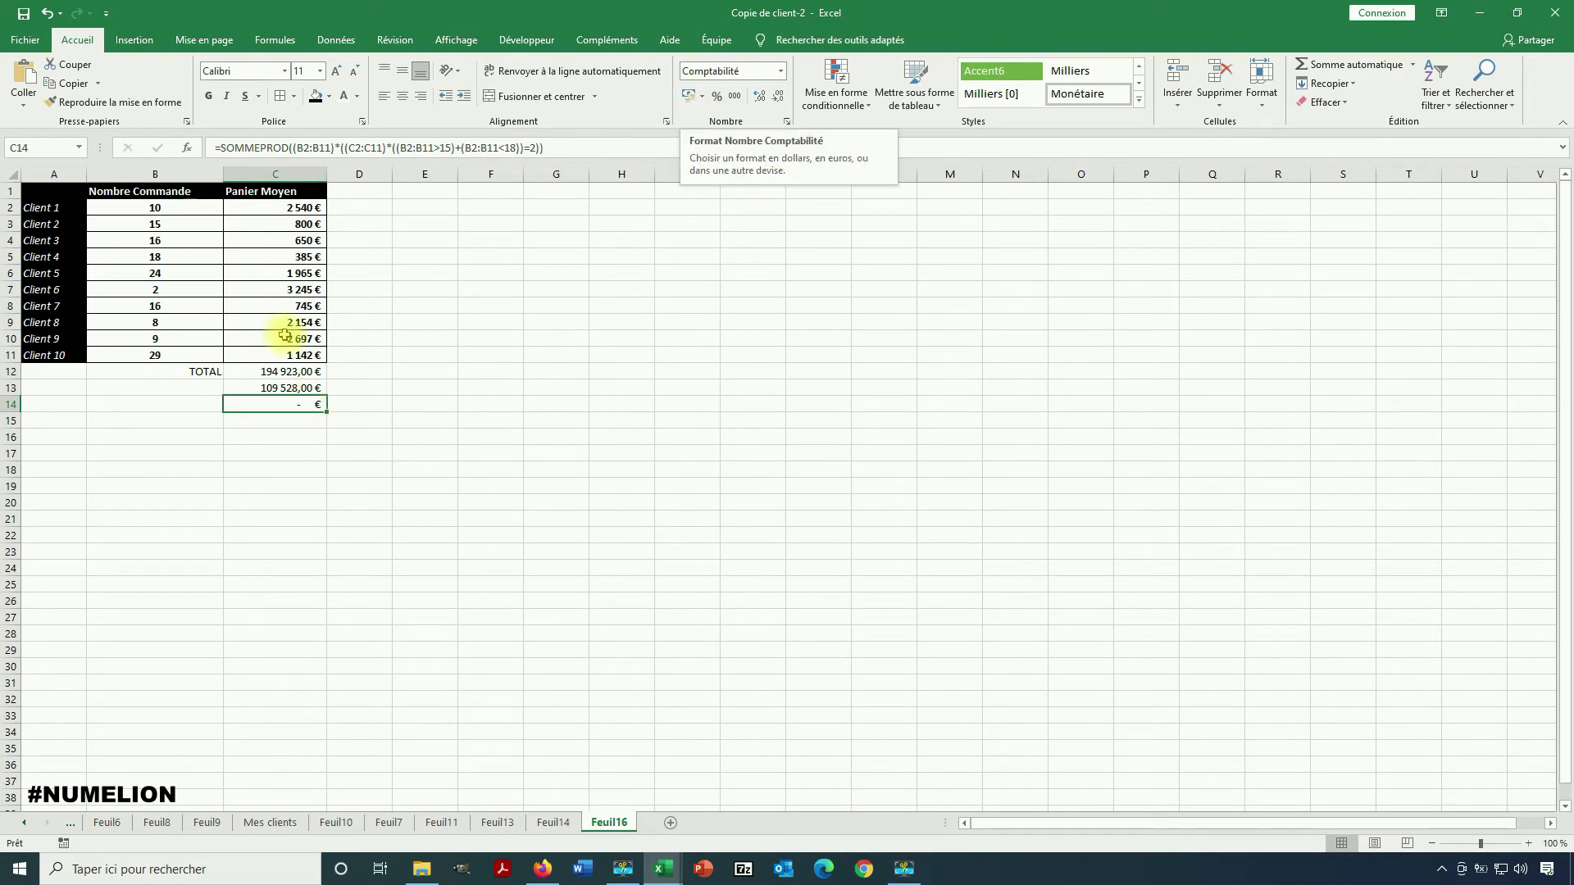
# Add another opening parenthesis before the grouped conditions in the C14 formula and accept Excel's proposed correction of the closing parentheses
pyautogui.click(396, 148)
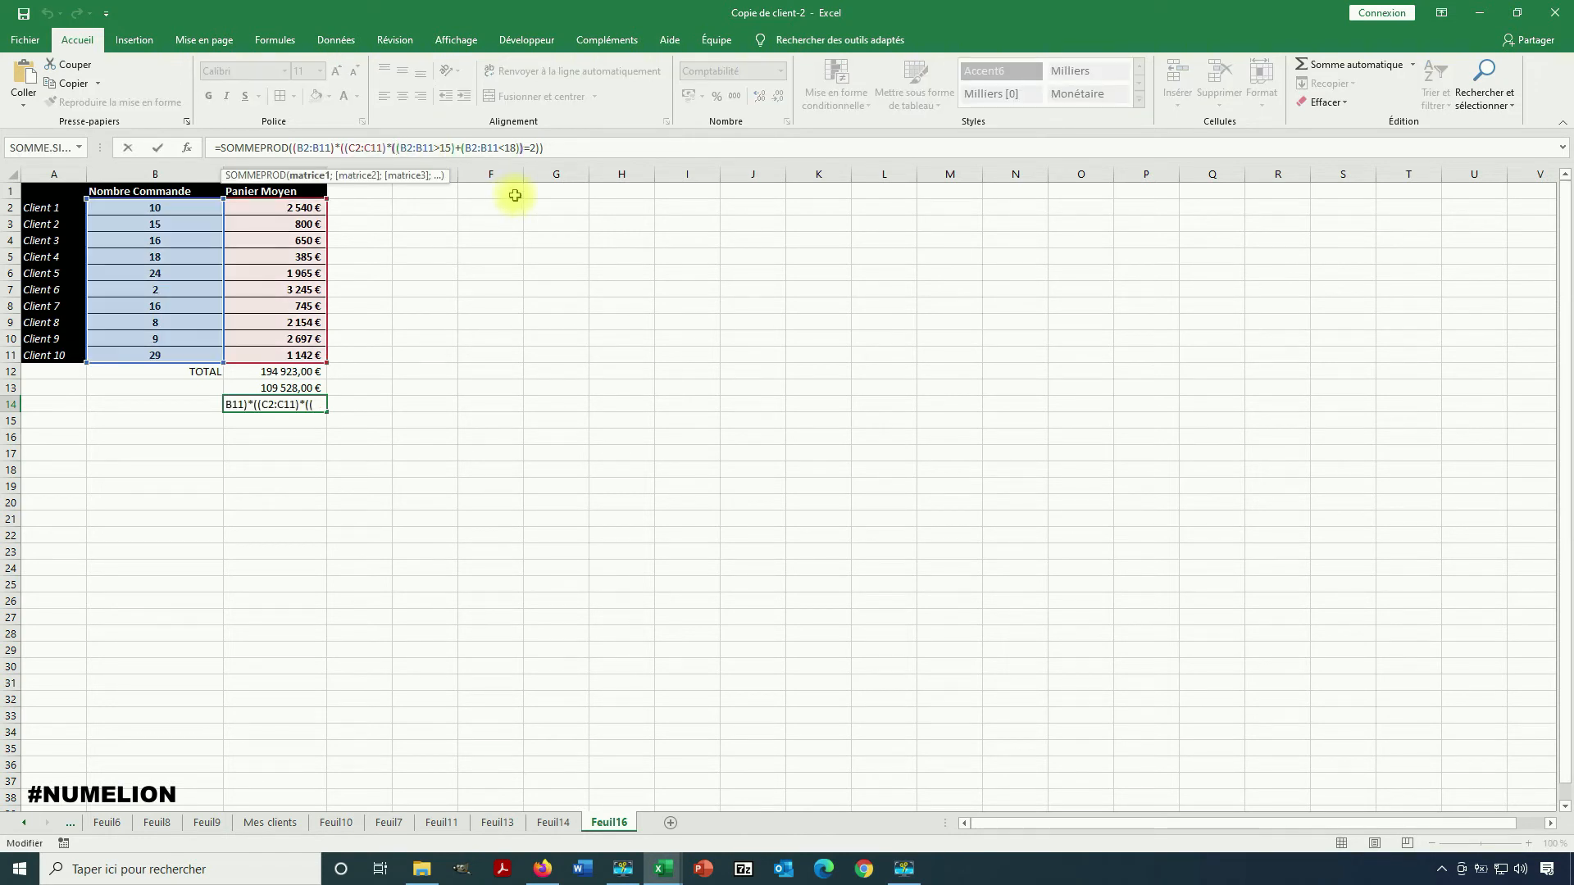
pyautogui.write('(')
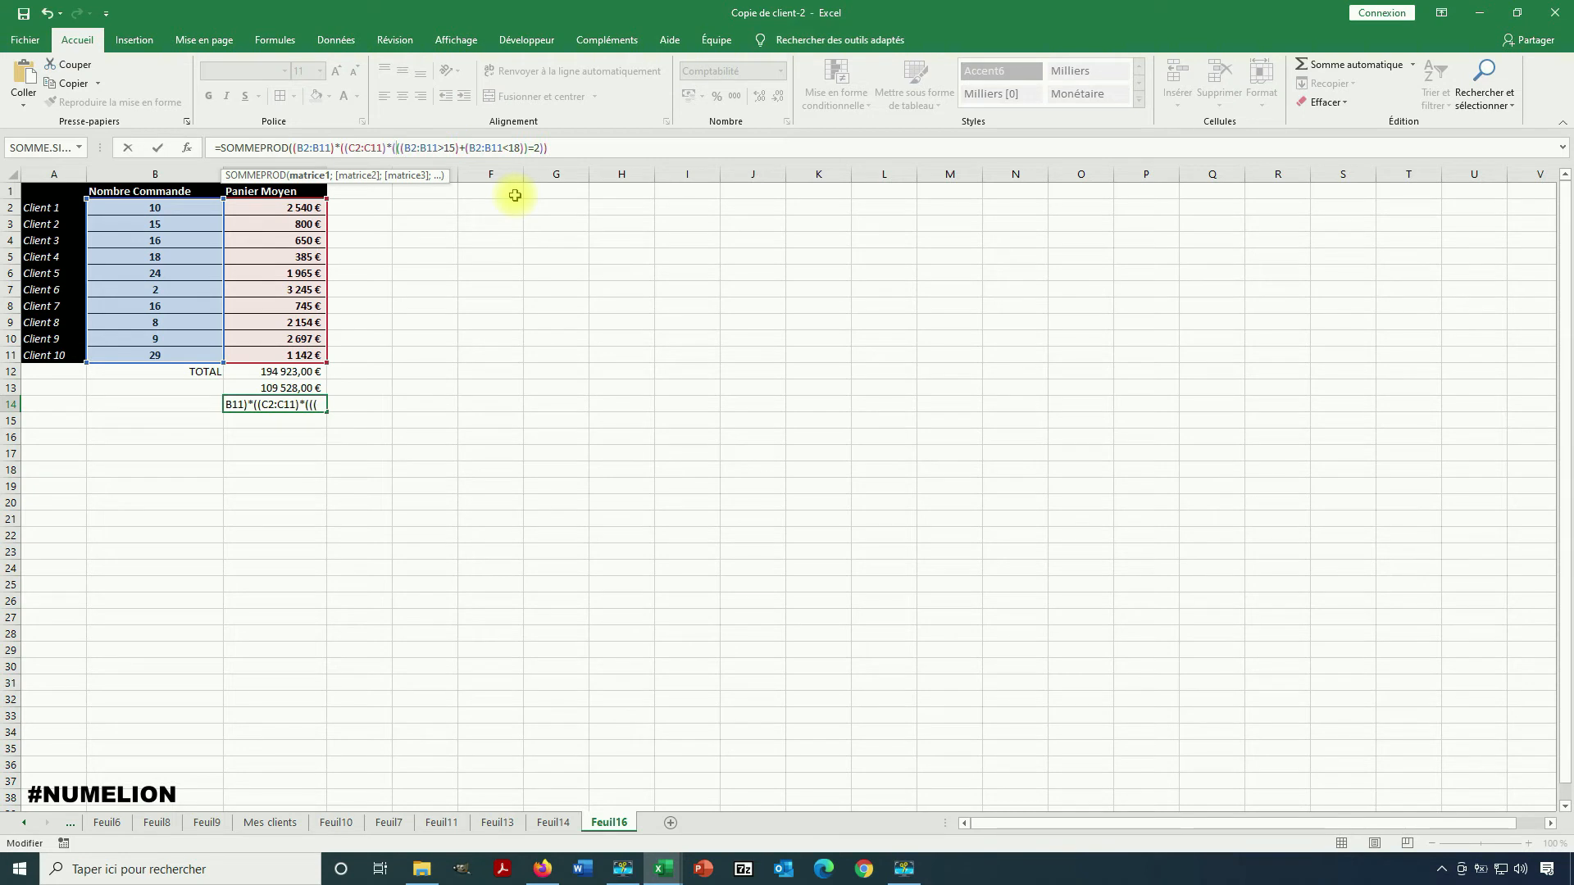
pyautogui.press('Return')
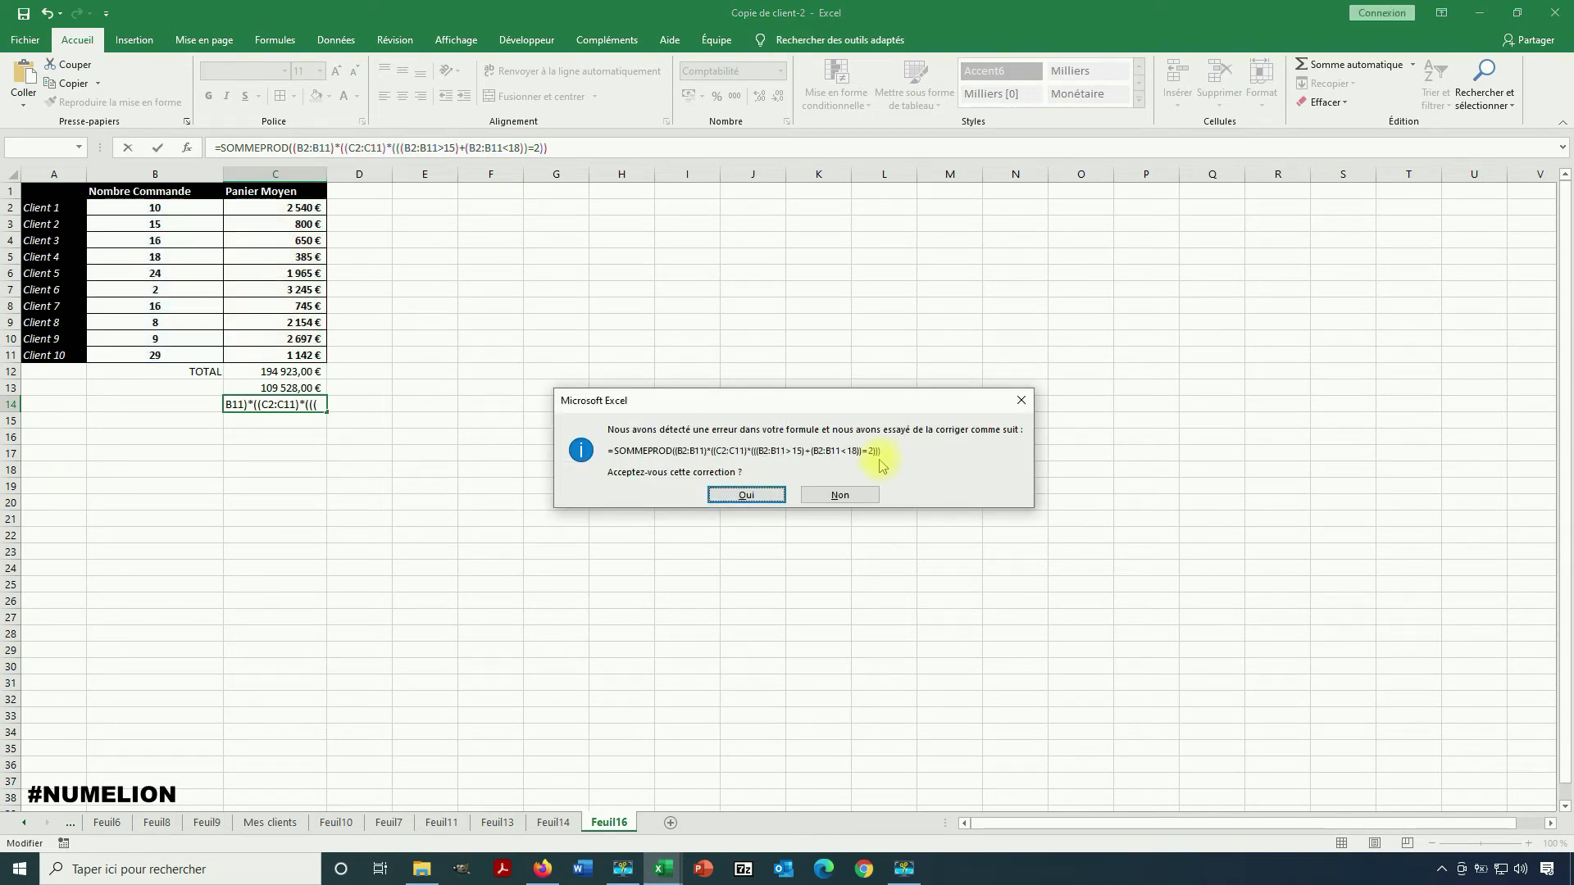
pyautogui.click(771, 495)
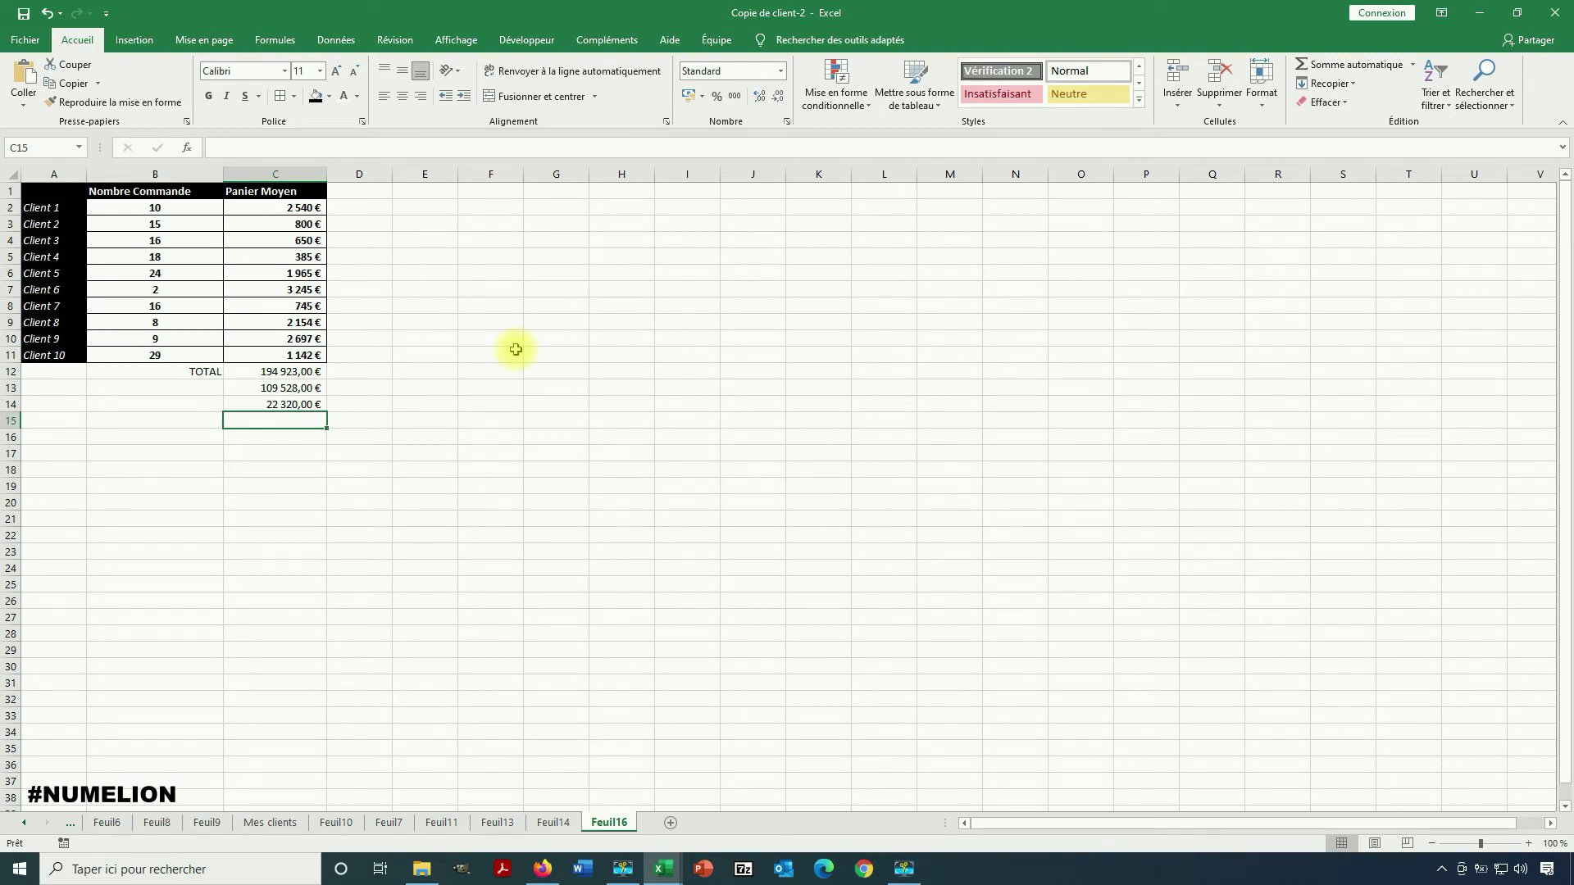
pyautogui.click(287, 405)
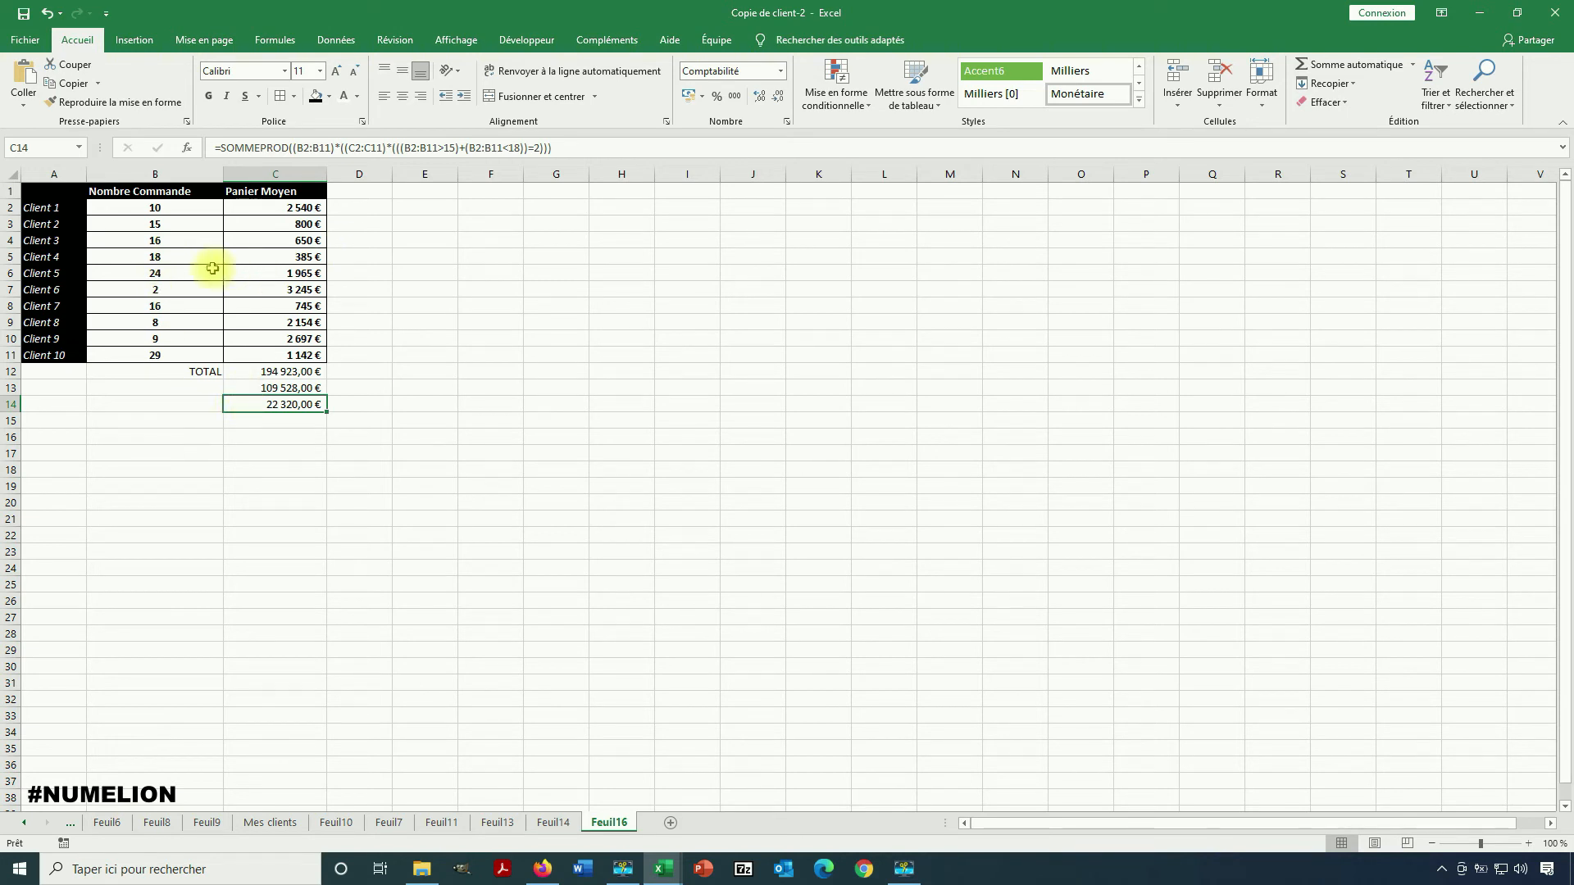
# Calculate Client 3's total in D4 with the formula =C4*B4
pyautogui.click(340, 242)
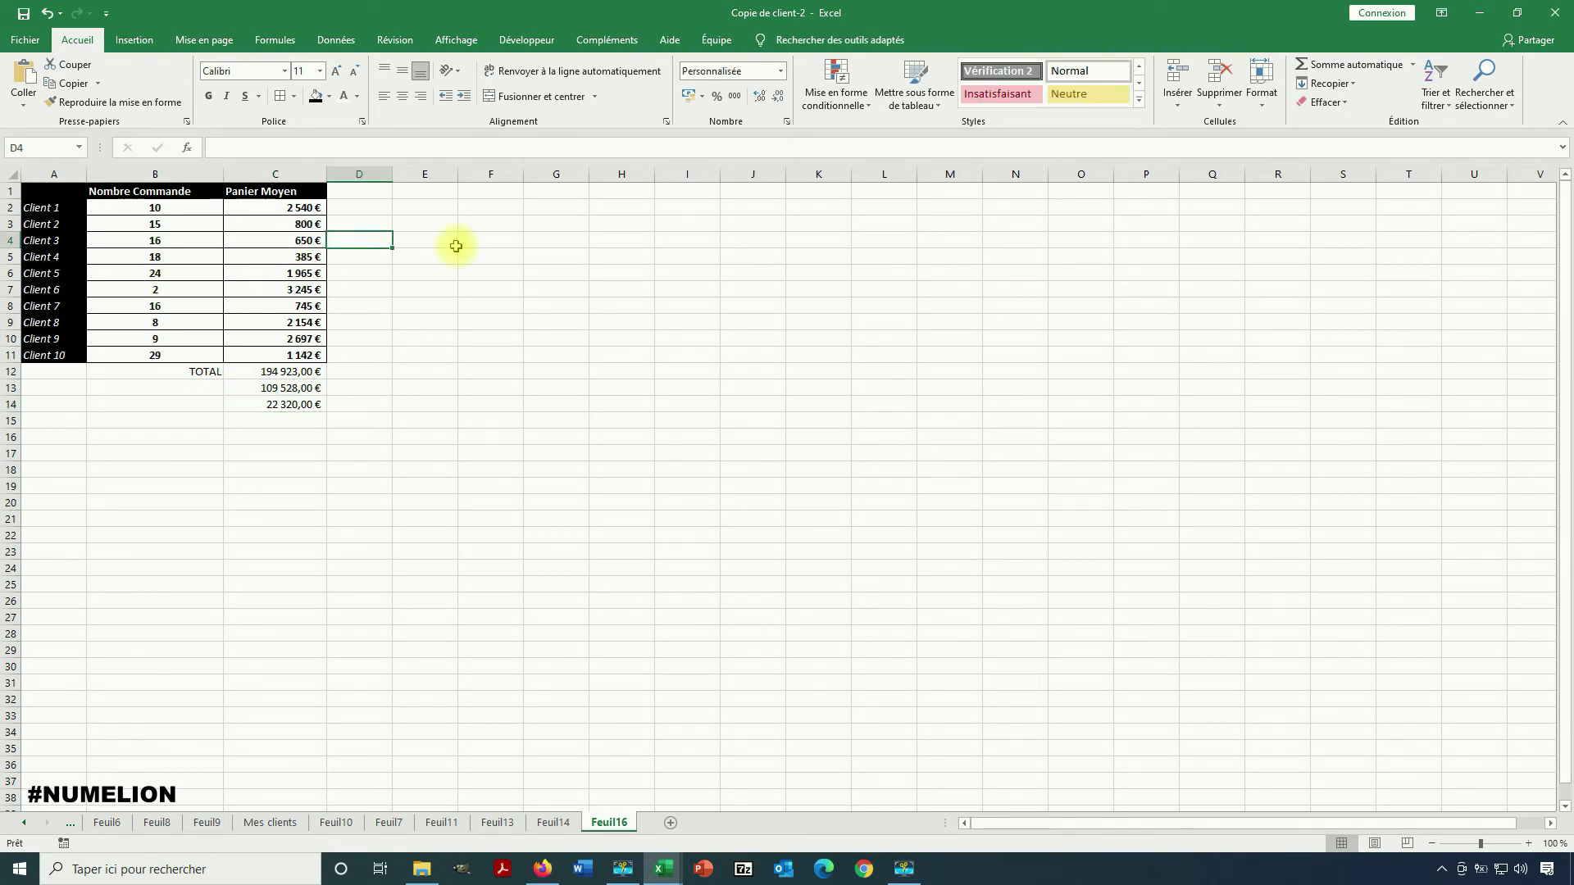
pyautogui.write('=')
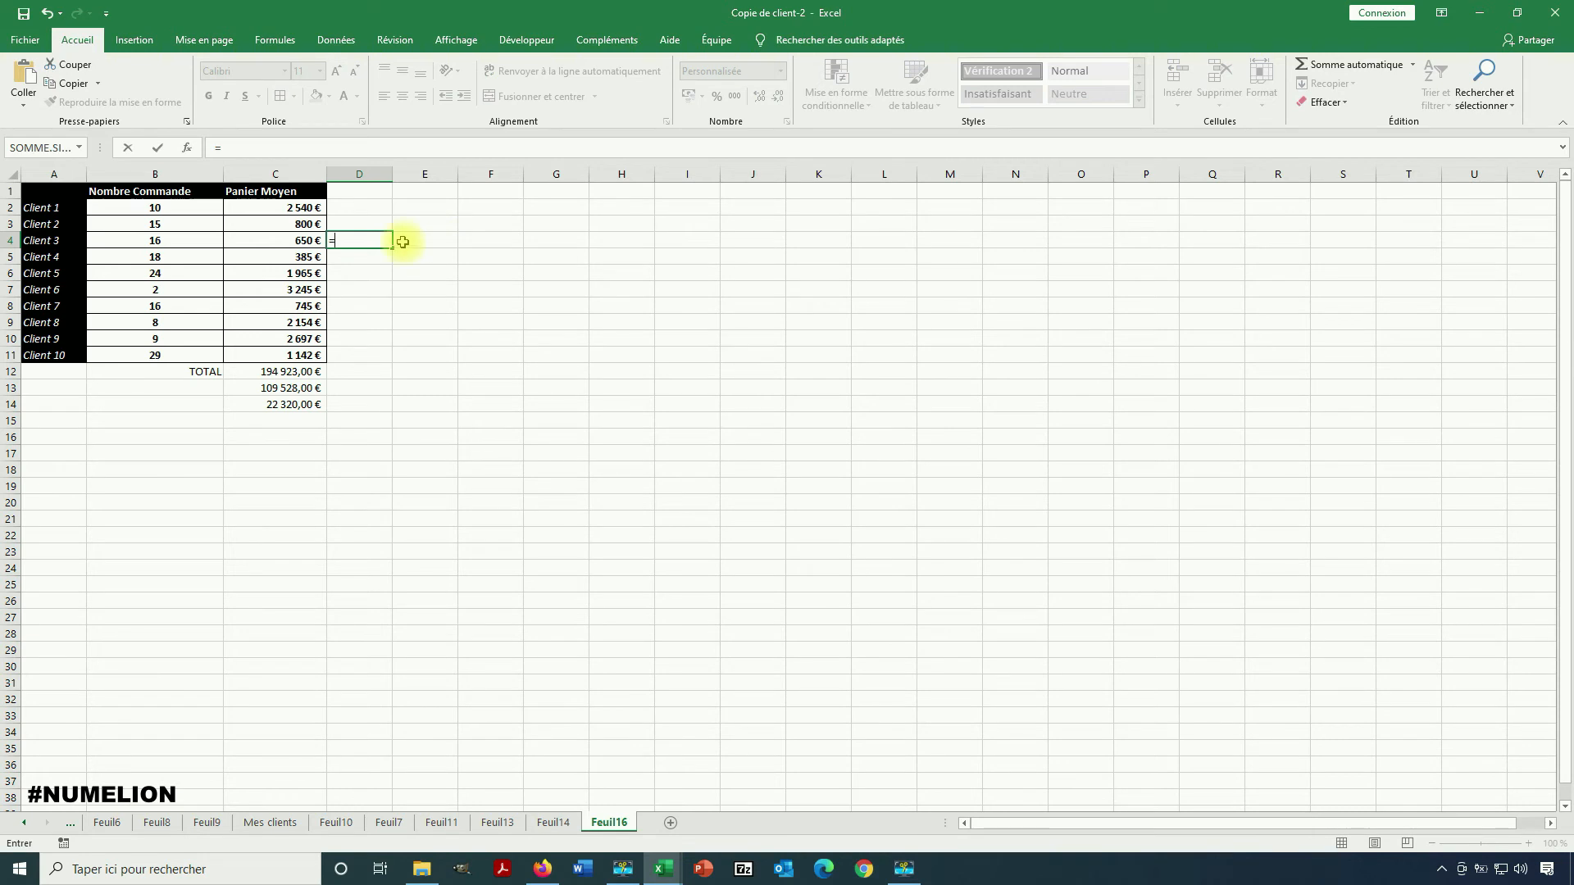
pyautogui.click(306, 238)
pyautogui.write('*')
pyautogui.click(161, 238)
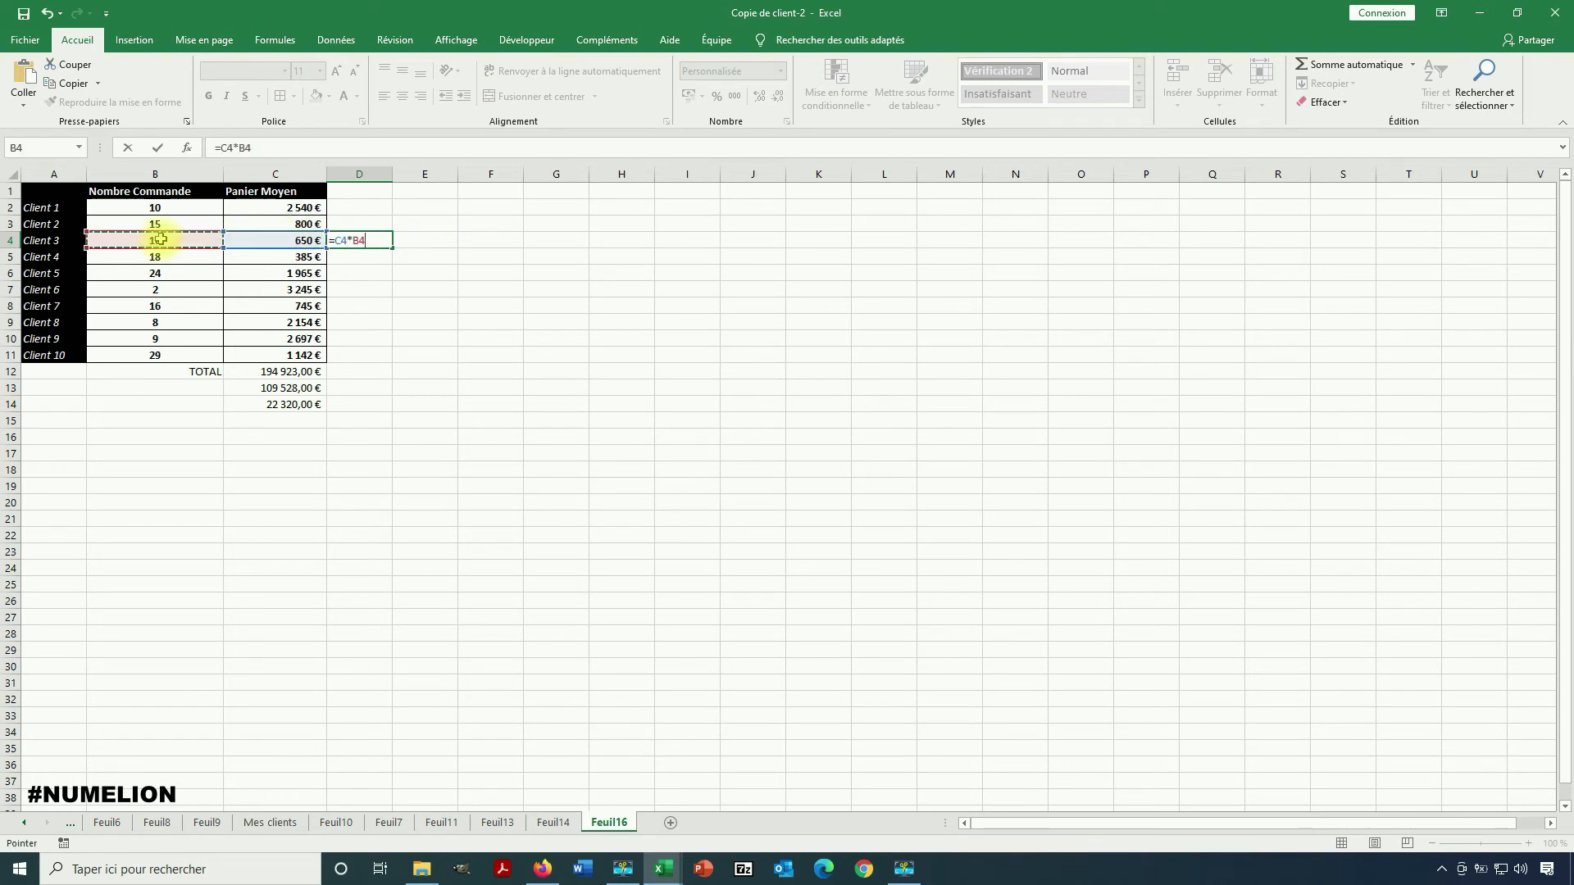
pyautogui.press('Return')
# Calculate Client 7's total in D8 with the formula =C8*B8
pyautogui.click(362, 307)
pyautogui.write('=')
pyautogui.click(300, 305)
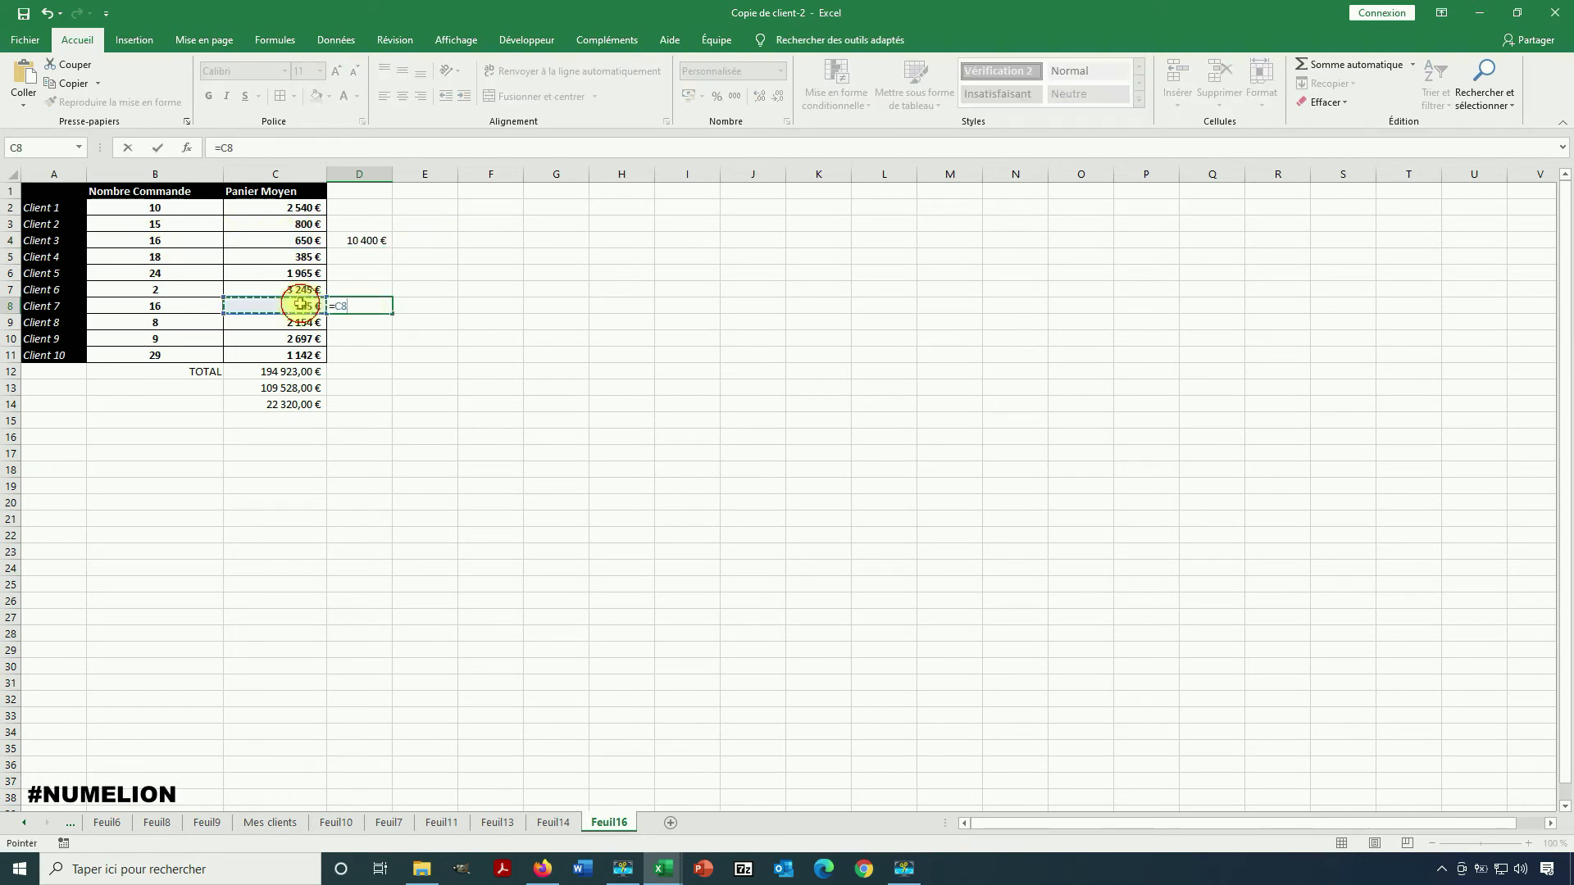
pyautogui.write('*')
pyautogui.click(141, 308)
pyautogui.press('Return')
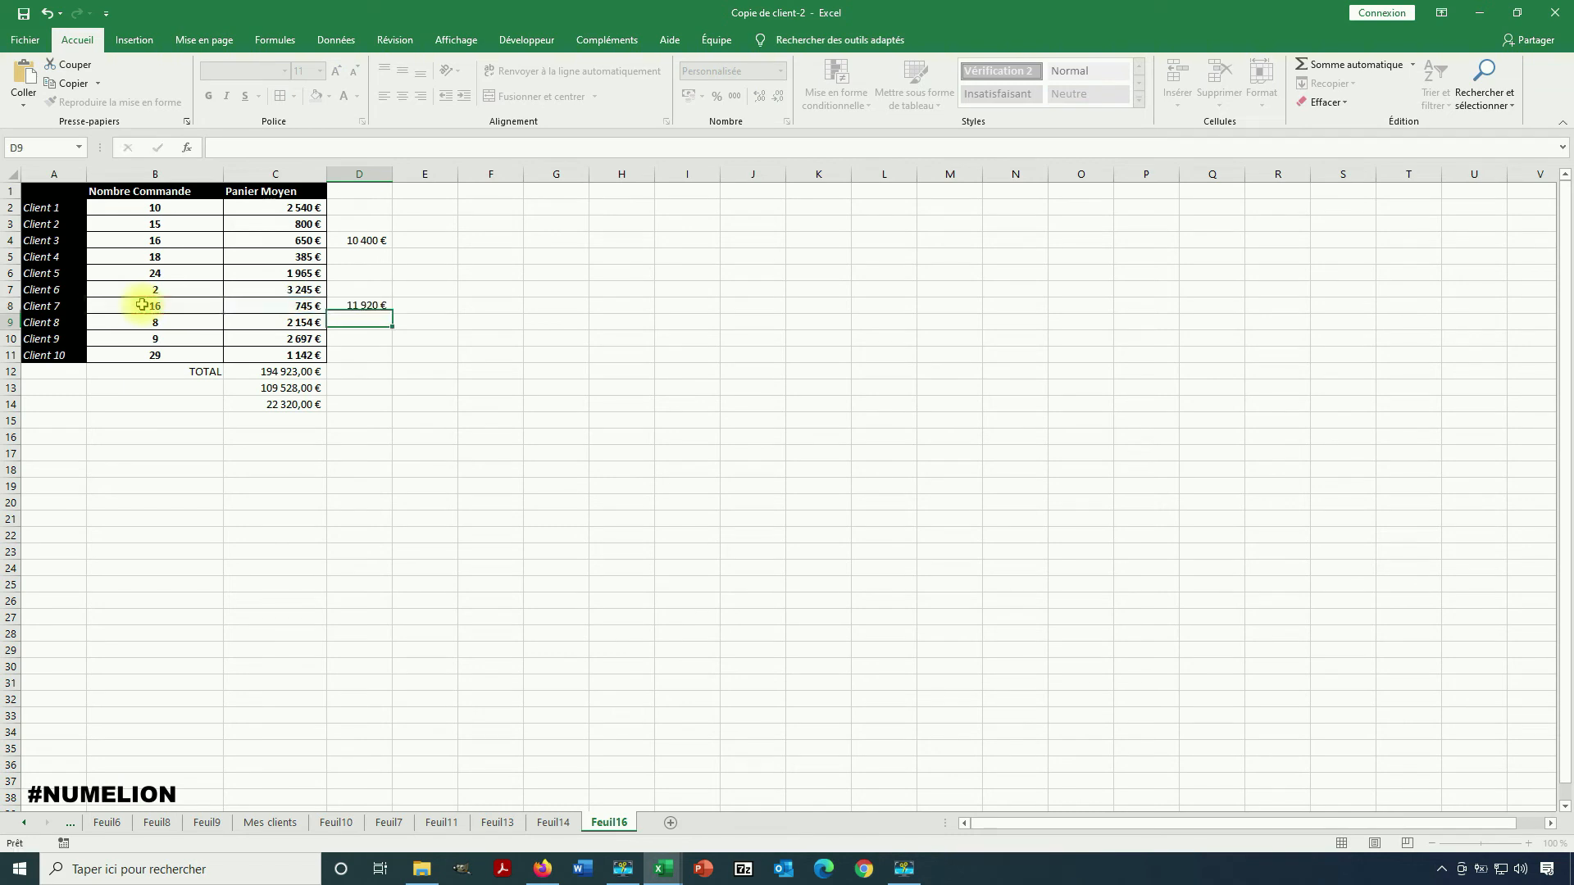
# Add the two client totals in E8 with =D4+D8, and select C14 to compare its SOMMEPROD result
pyautogui.click(427, 310)
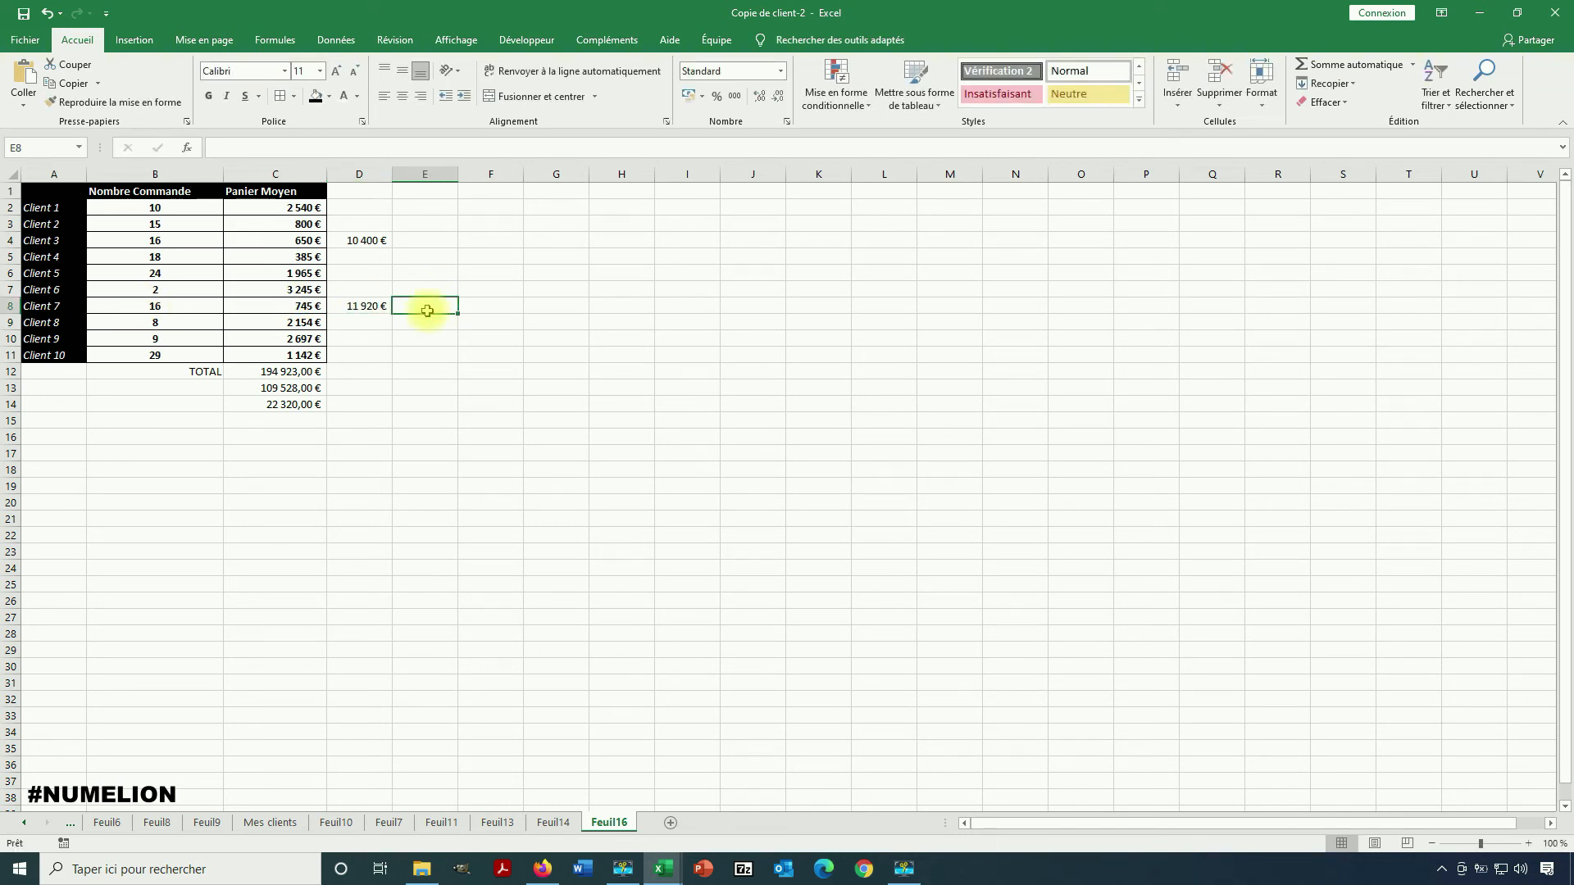
pyautogui.write('=')
pyautogui.click(374, 240)
pyautogui.write('+')
pyautogui.click(365, 305)
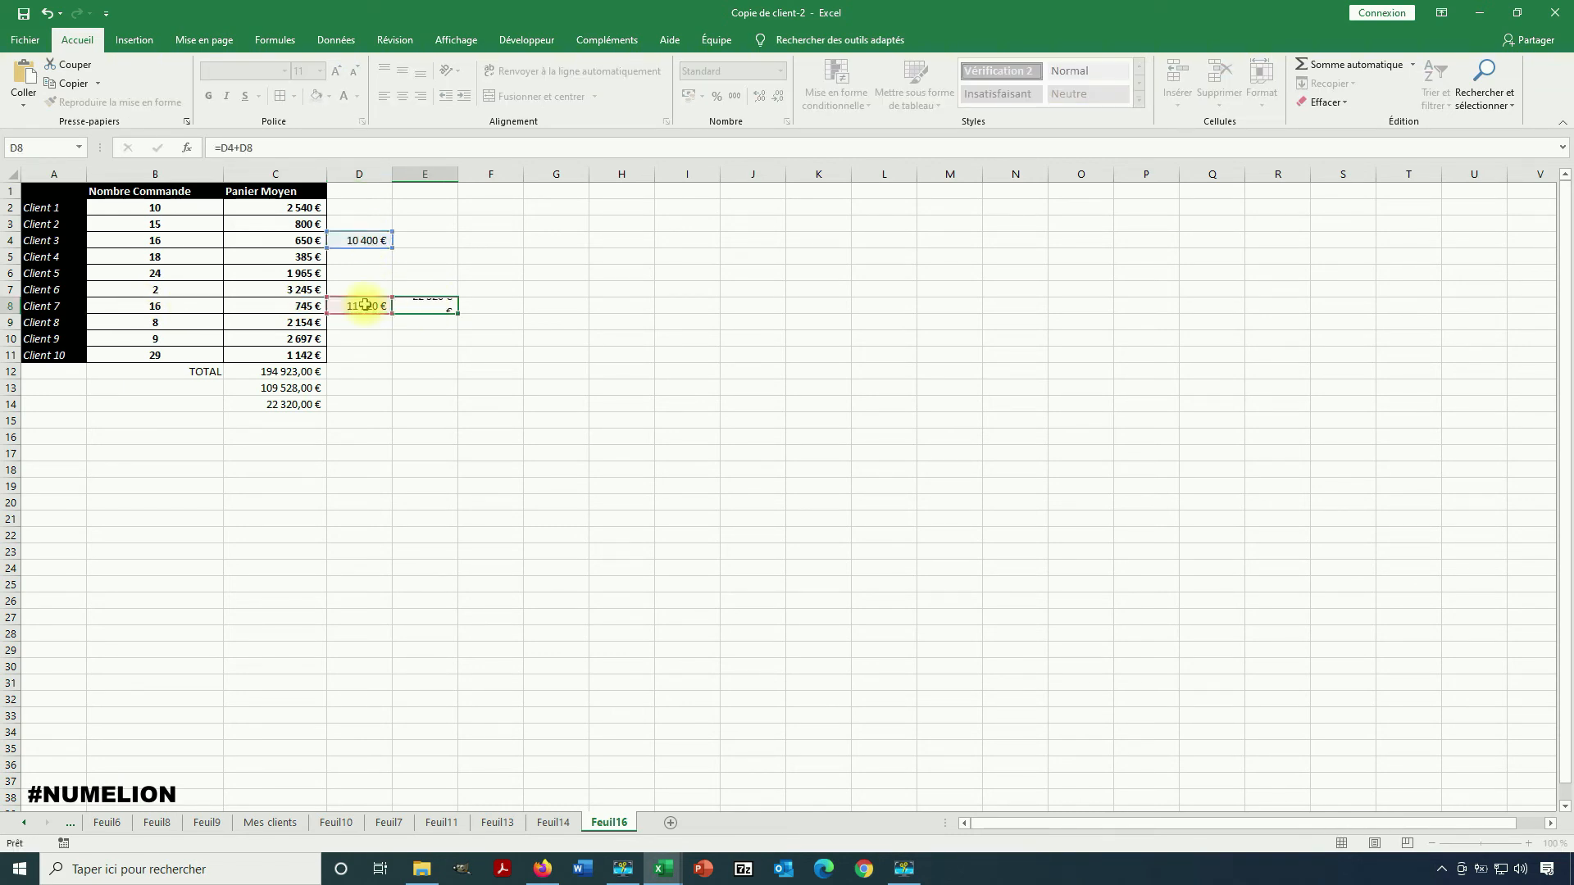
pyautogui.press('Return')
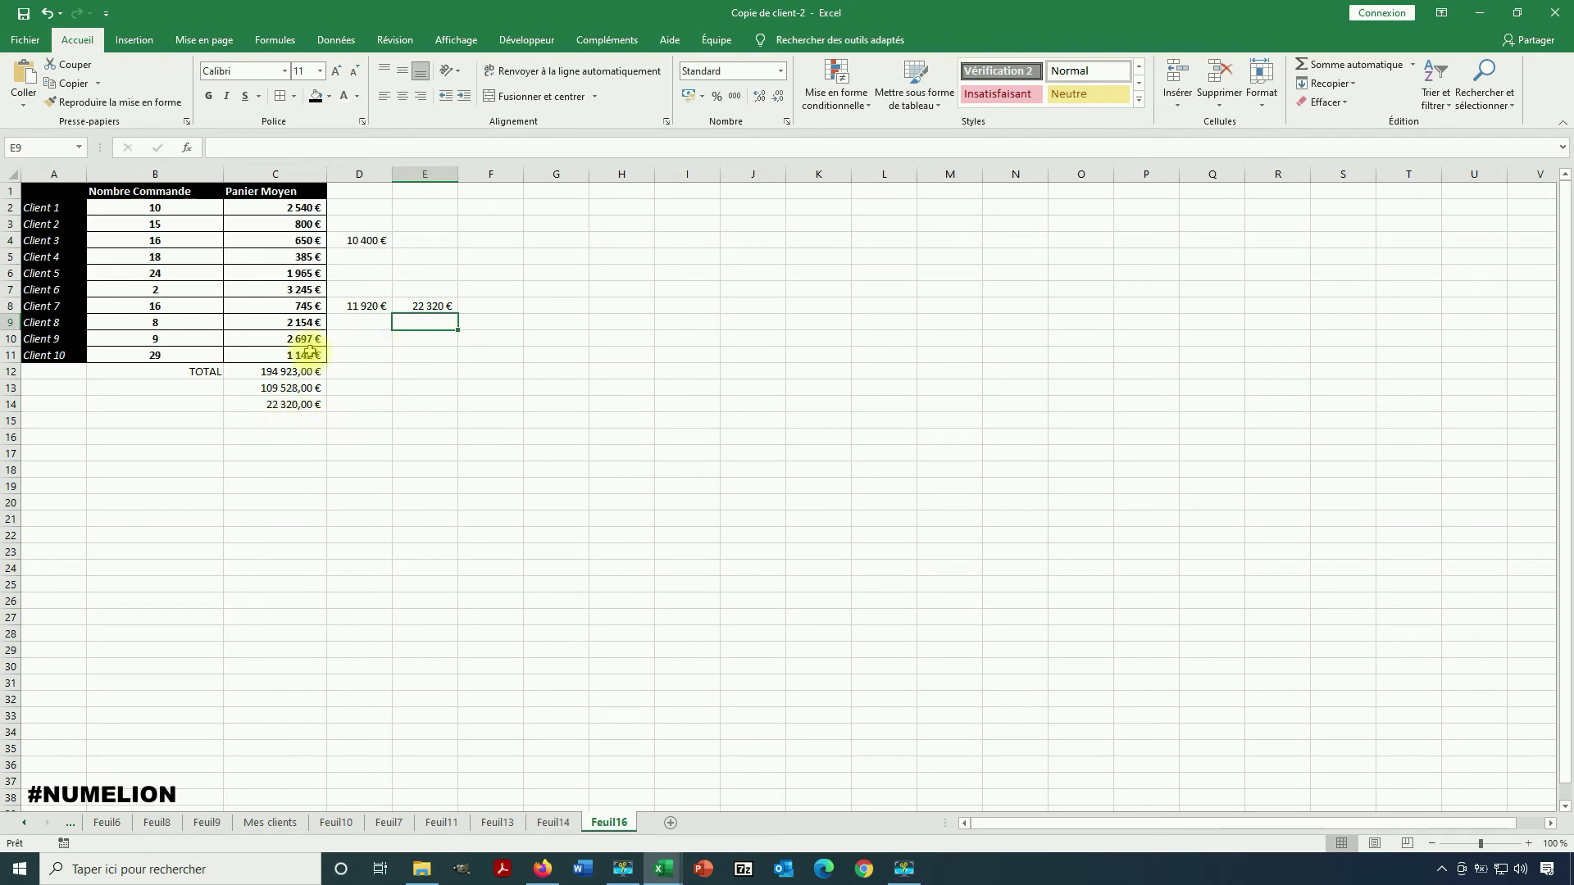
pyautogui.click(297, 405)
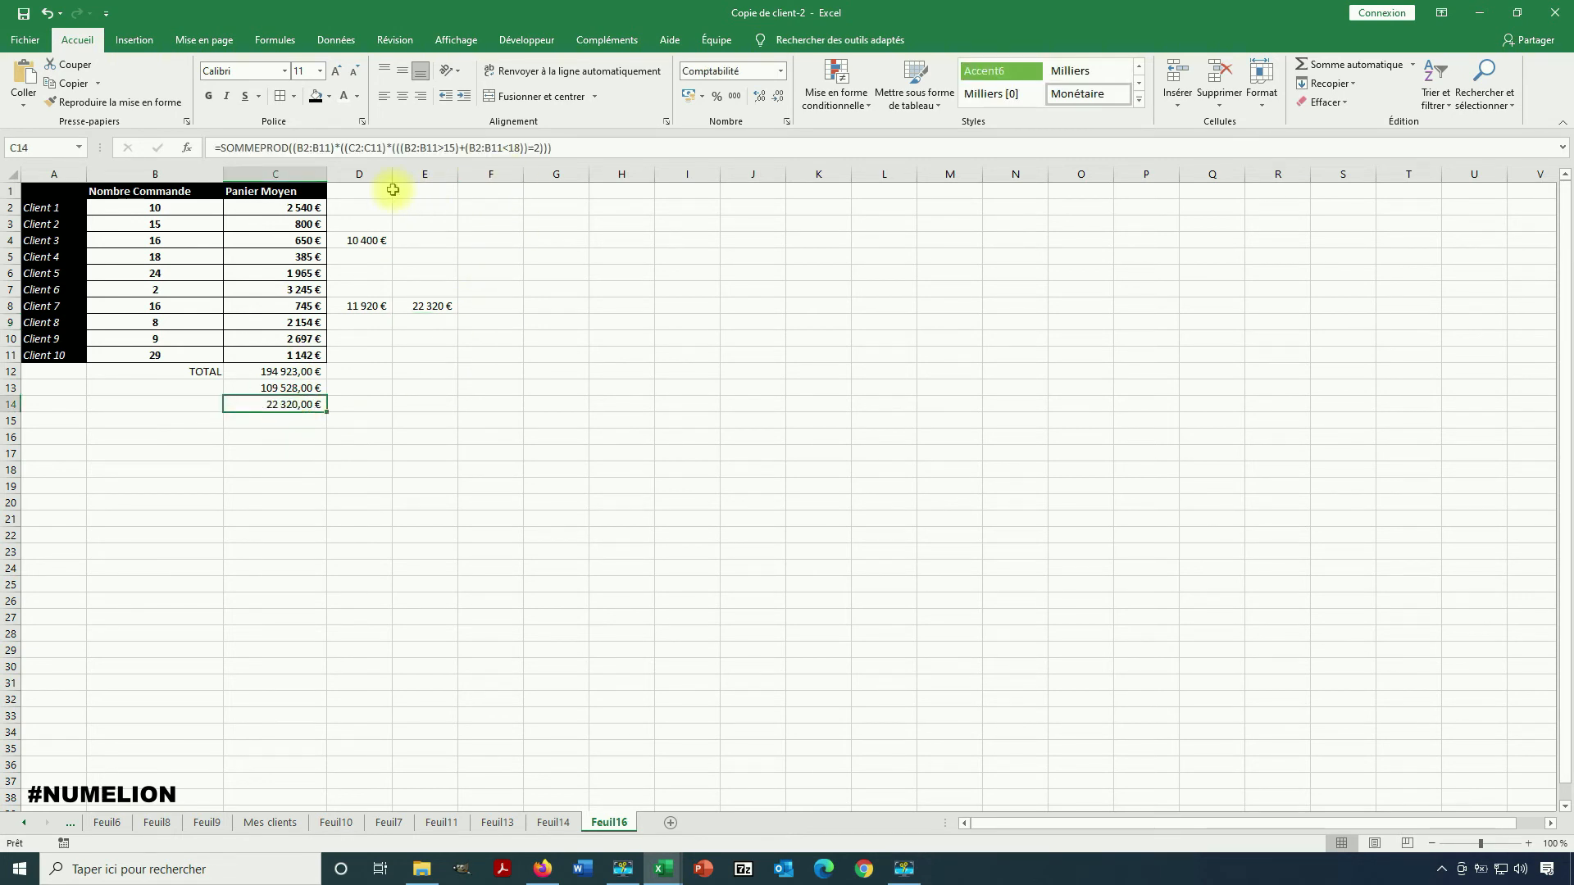